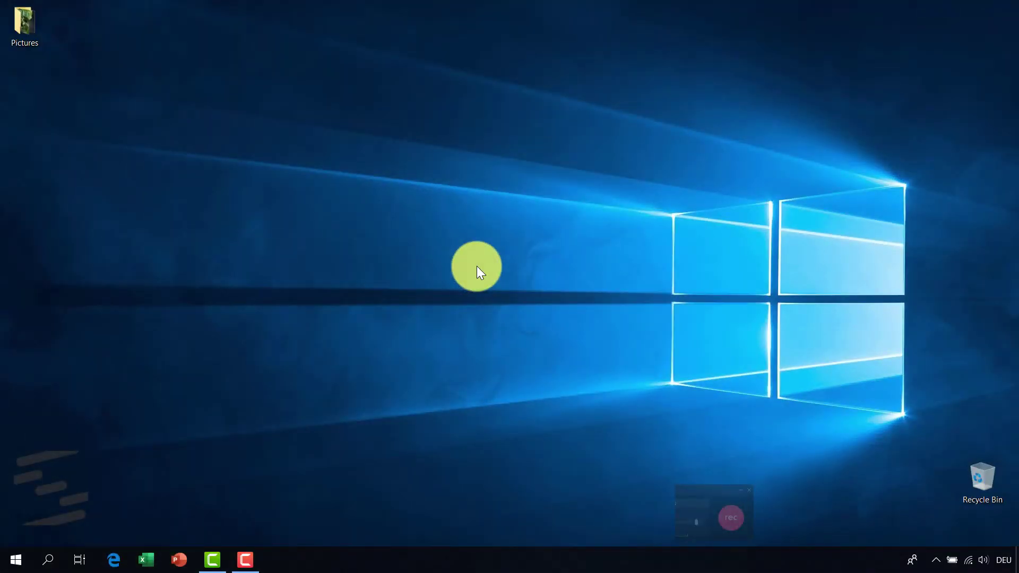
# - Launch PowerPoint and create a new presentation from the Atlas theme's green colour variant
pyautogui.click(477, 267)
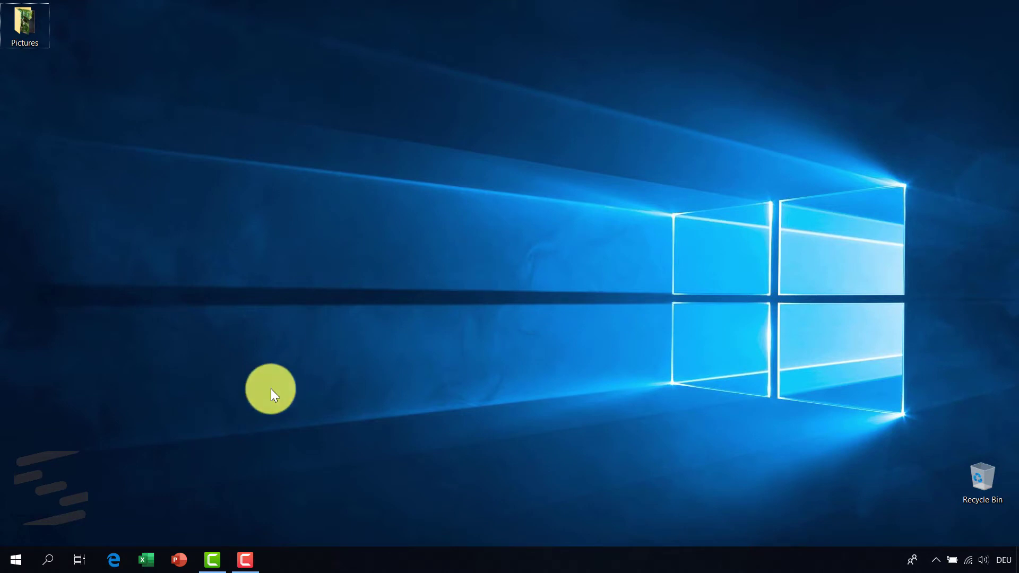
pyautogui.click(177, 558)
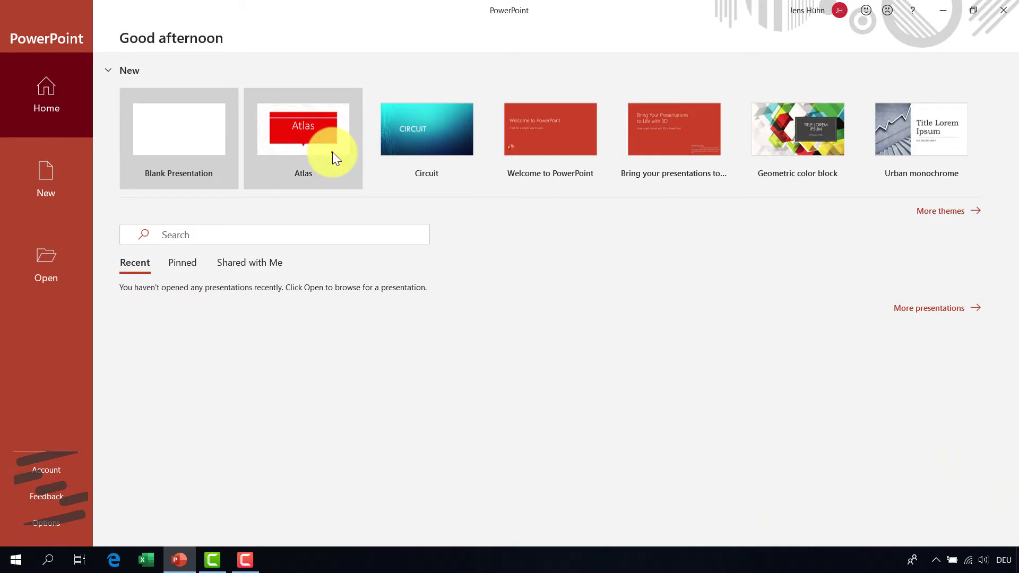
pyautogui.click(333, 152)
pyautogui.click(584, 264)
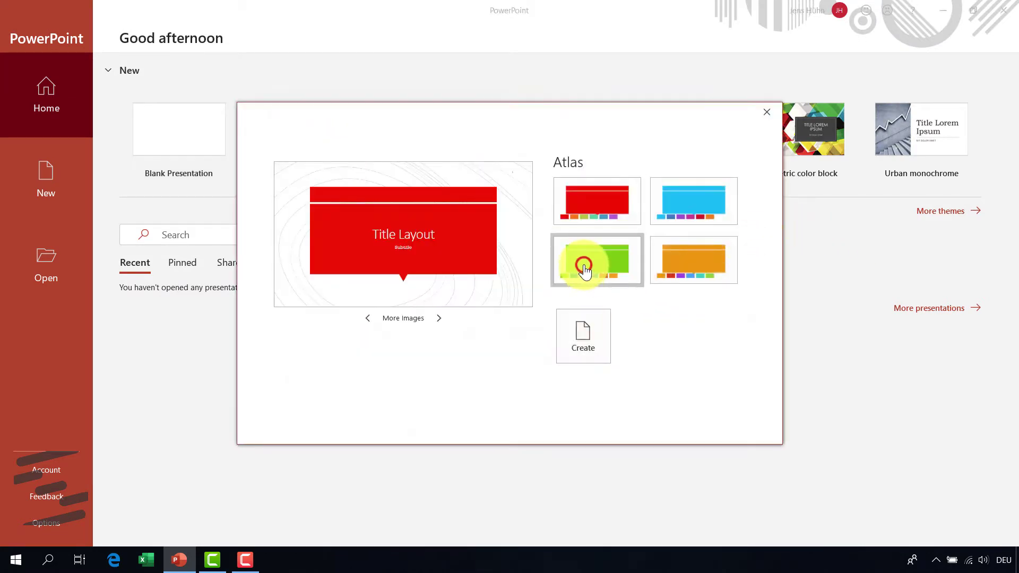
pyautogui.click(576, 336)
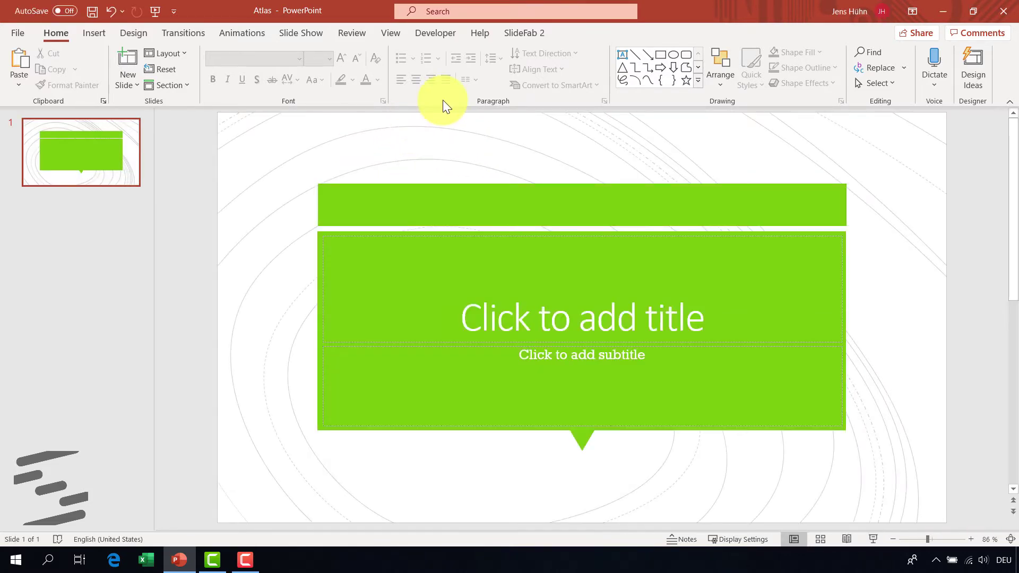
# - Use SlideFab 2's Read file names on the Pictures folder and copy the eight listed .jpg paths
pyautogui.click(523, 33)
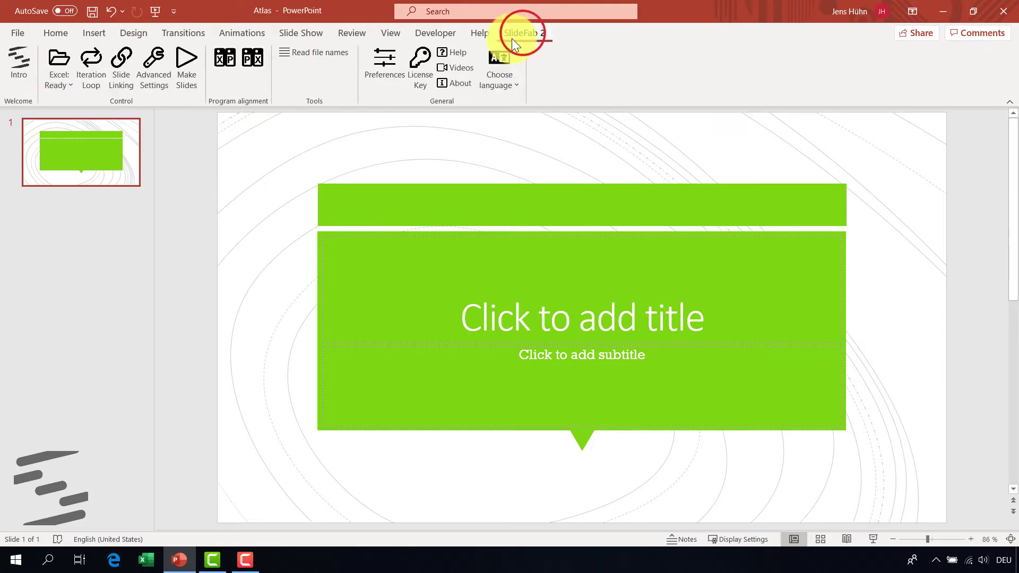
pyautogui.click(319, 52)
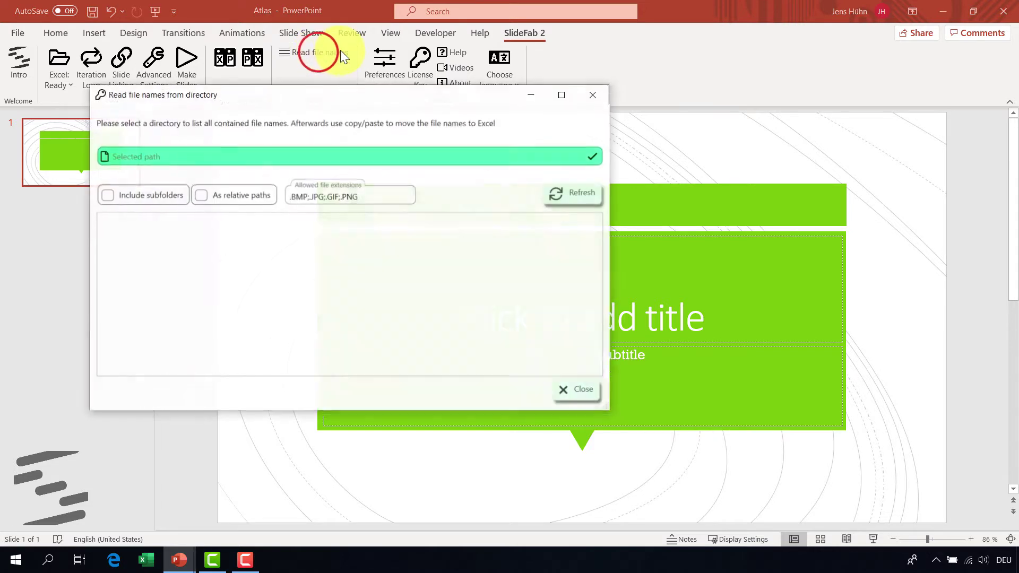
pyautogui.click(136, 158)
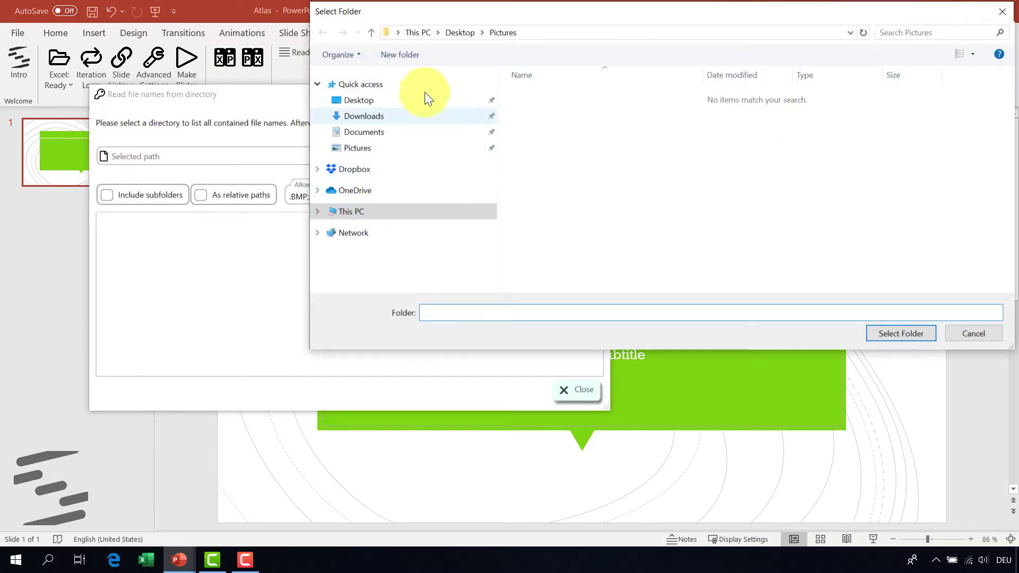
pyautogui.click(906, 332)
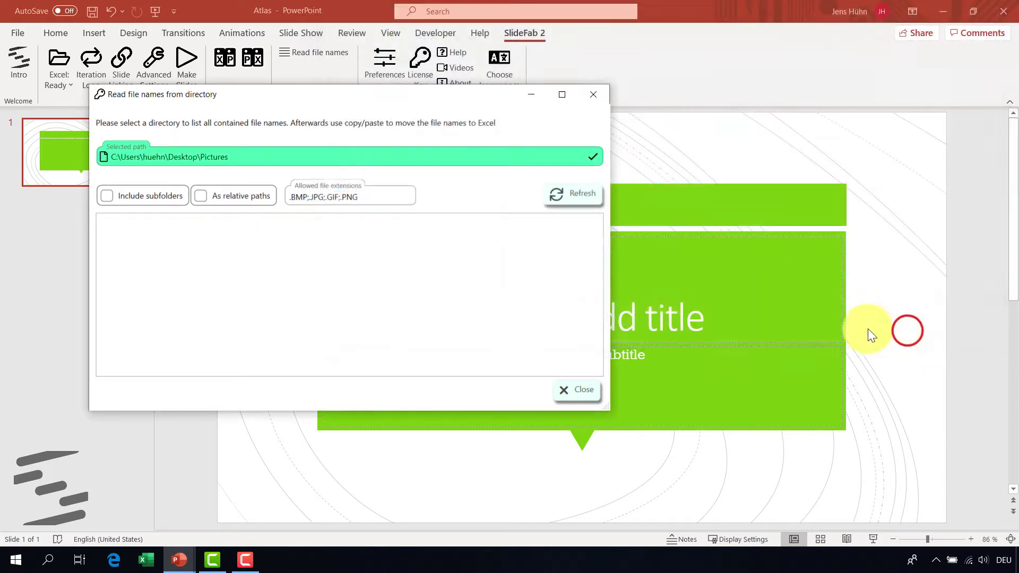
pyautogui.click(558, 195)
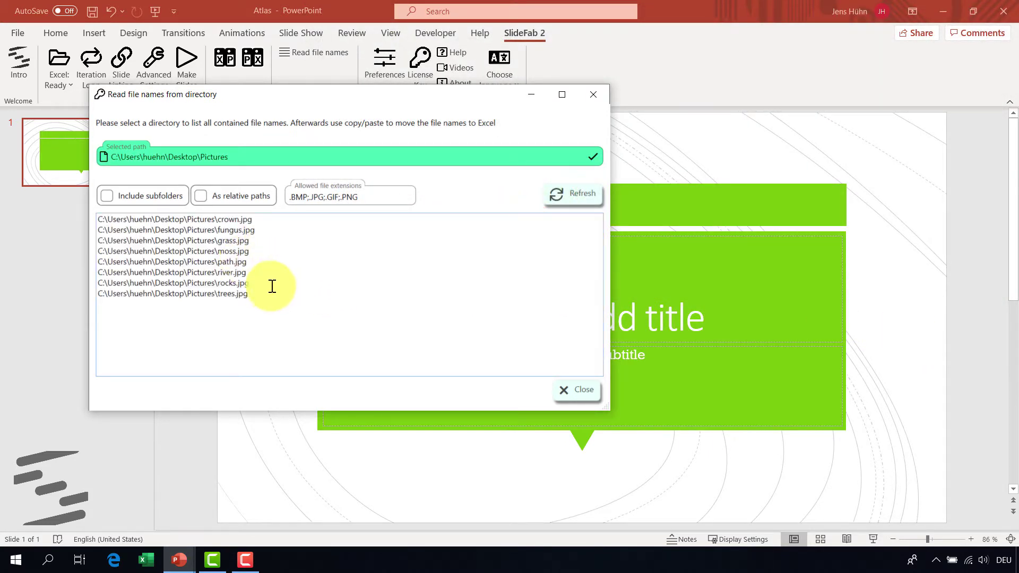
pyautogui.moveTo(275, 303); pyautogui.dragTo(99, 218)
pyautogui.hotkey('ctrl', 'c')
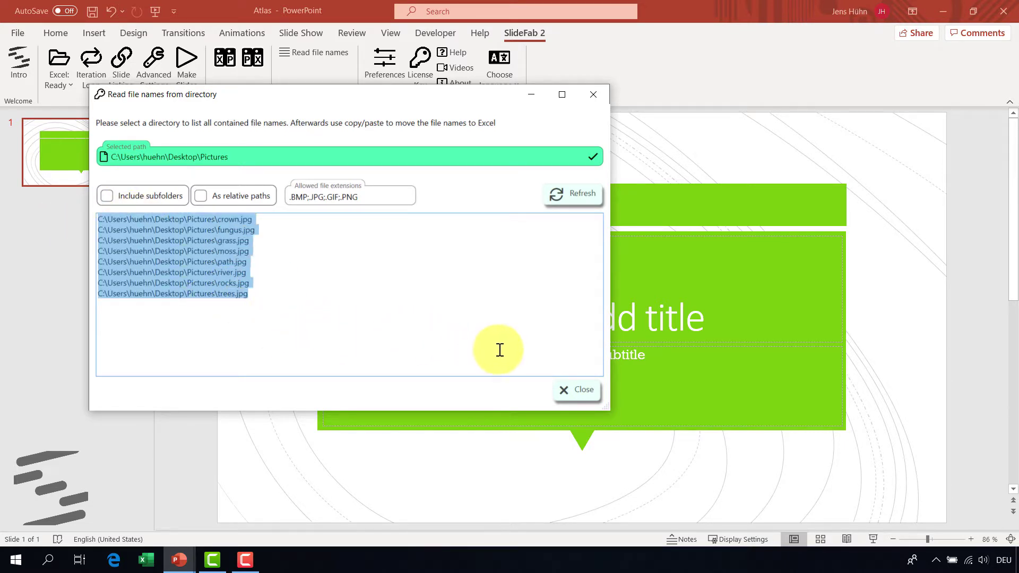
pyautogui.click(578, 396)
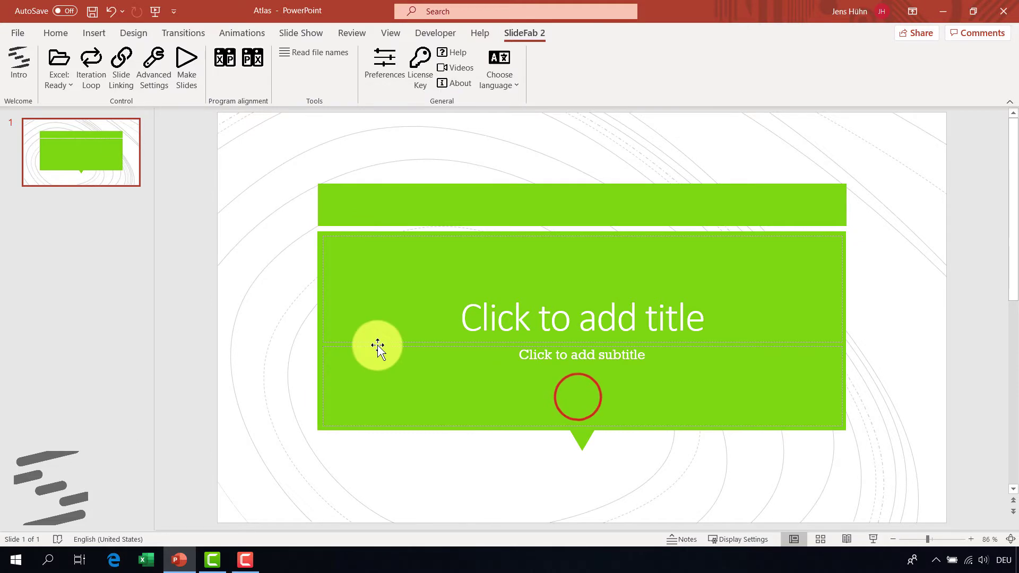
# - Open a blank Excel workbook, paste the eight paths into A4, and autofit column A
pyautogui.click(145, 559)
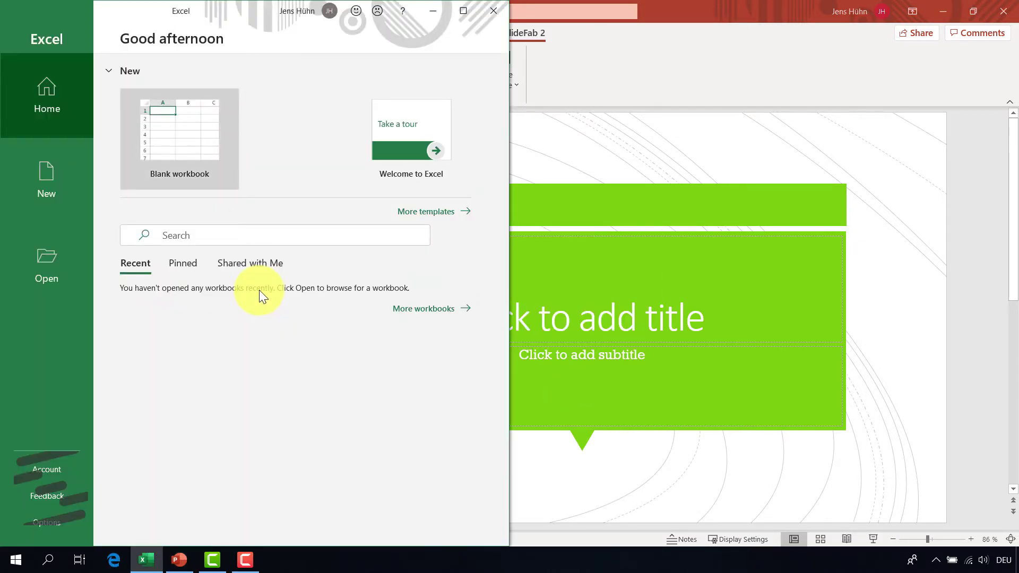
pyautogui.click(193, 147)
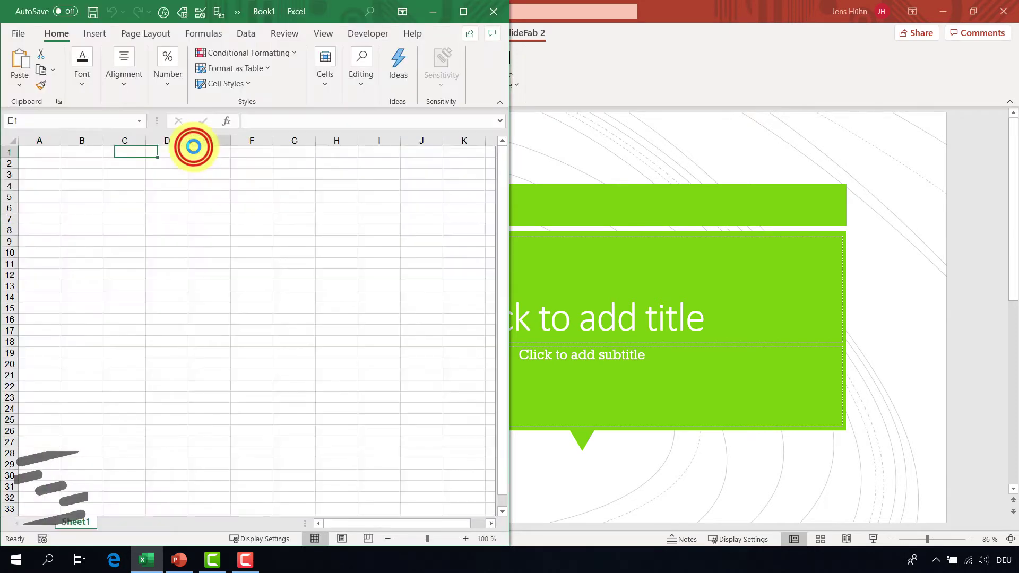
pyautogui.click(39, 183)
pyautogui.hotkey('ctrl', 'v')
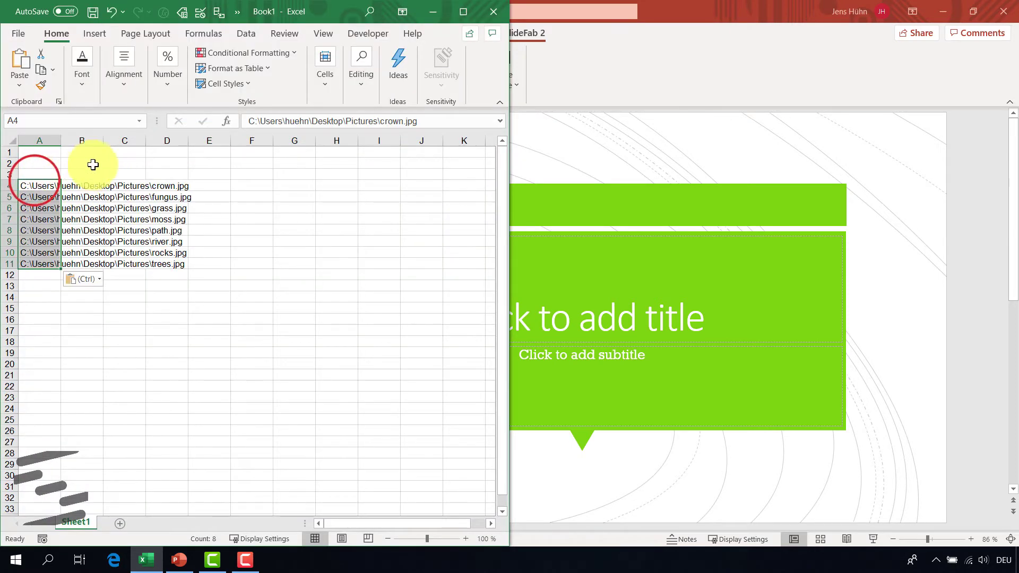
pyautogui.doubleClick(61, 140)
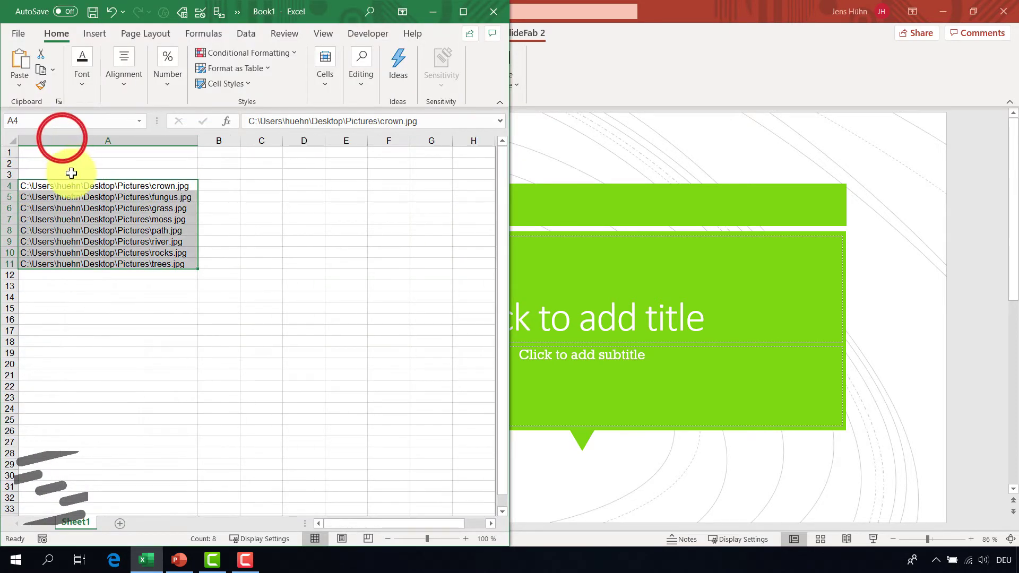
# - Add the heading 'Filenames' in A3 and select A3:A11
pyautogui.click(72, 173)
pyautogui.write('File')
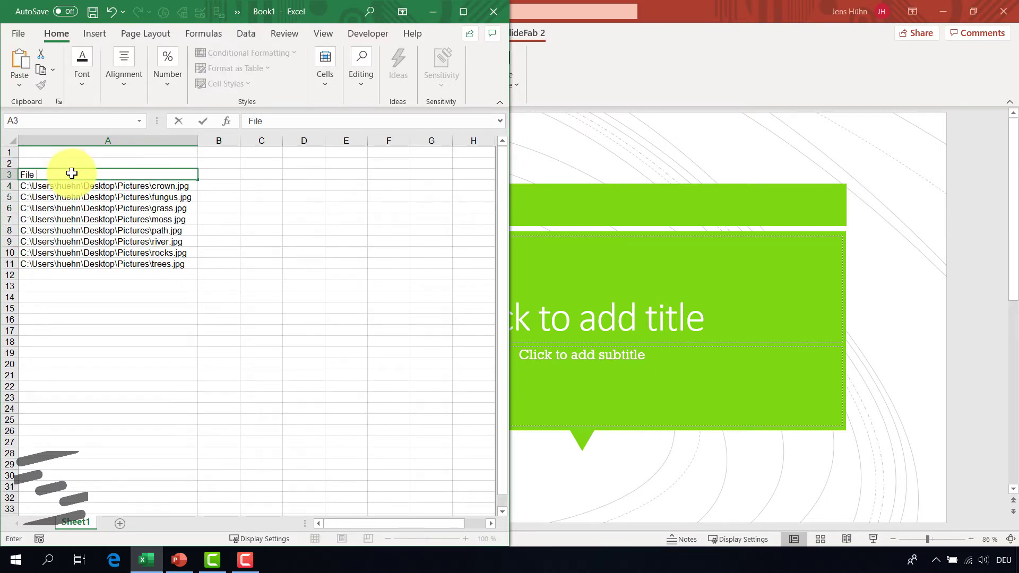
pyautogui.write('names')
pyautogui.press('Return')
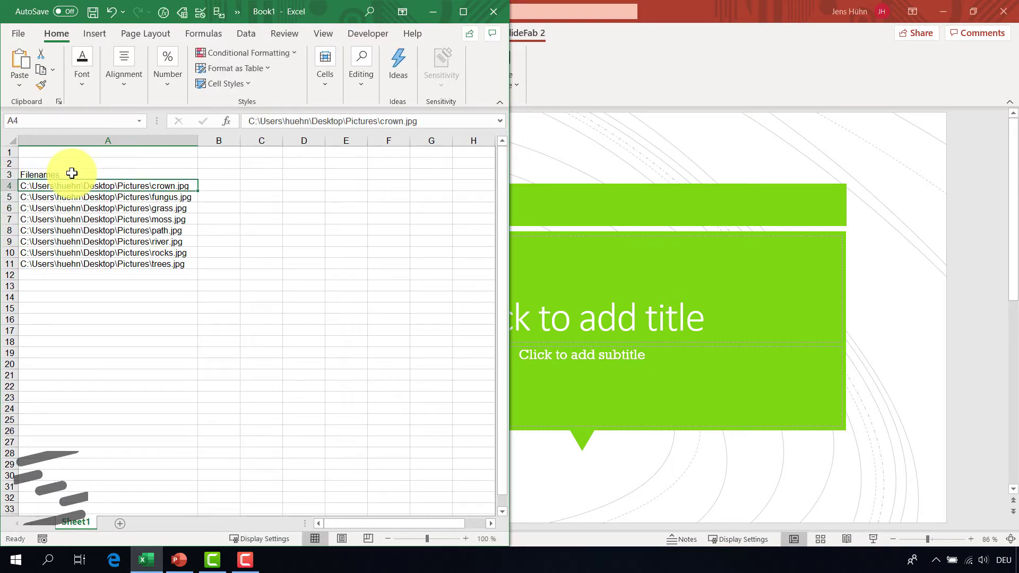
pyautogui.moveTo(71, 174); pyautogui.dragTo(84, 260)
# - Convert A3:A11 into an Excel table with a header row
pyautogui.click(91, 33)
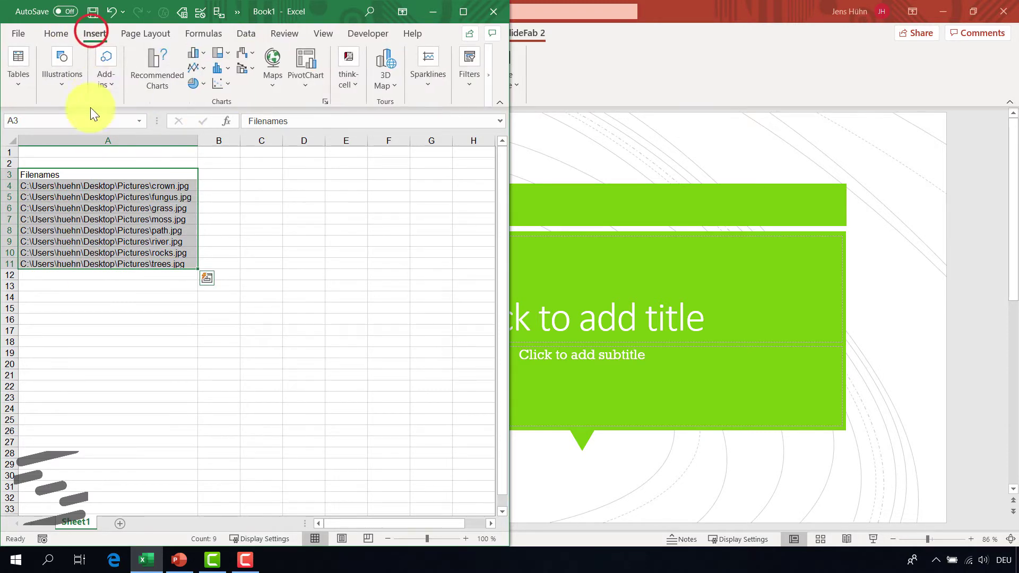
pyautogui.click(18, 87)
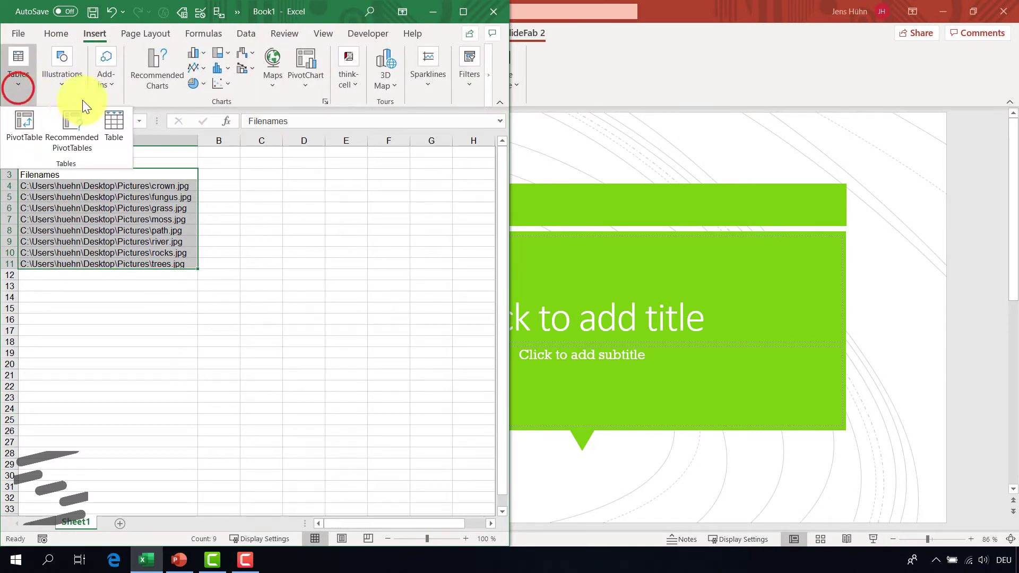
pyautogui.click(106, 118)
pyautogui.click(302, 200)
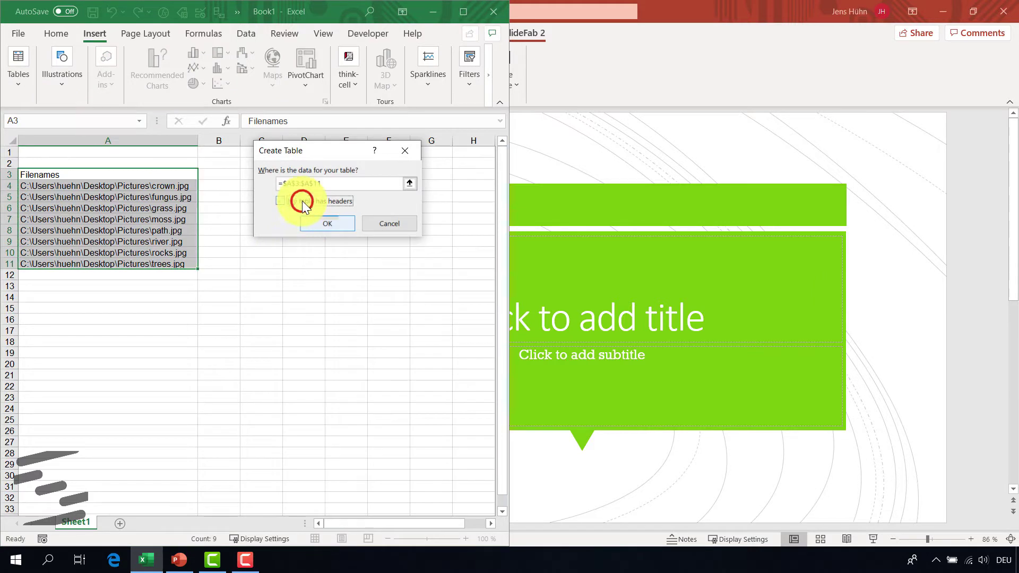
pyautogui.click(332, 226)
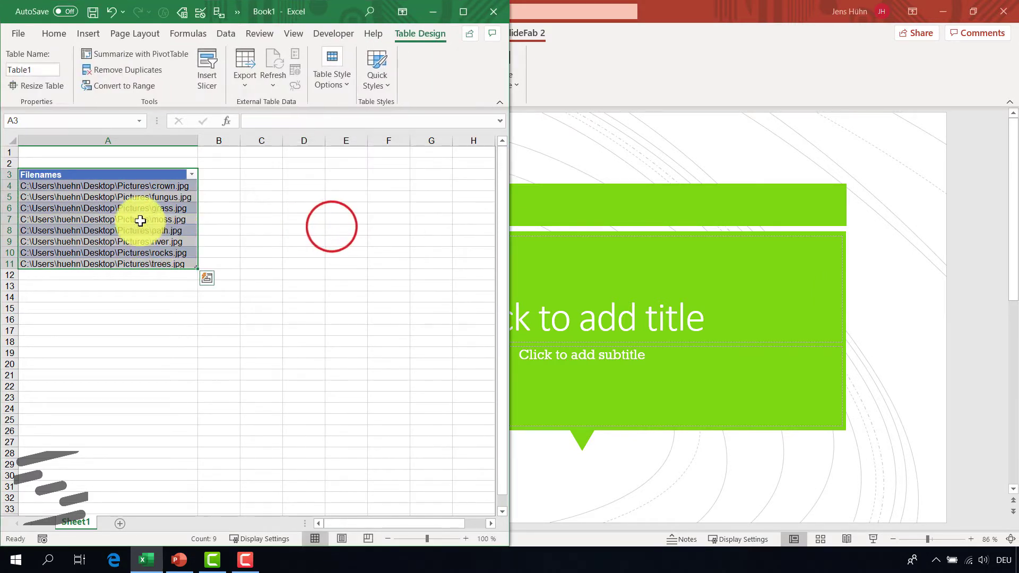
# - Rename the table to FilenameTable
pyautogui.click(46, 68)
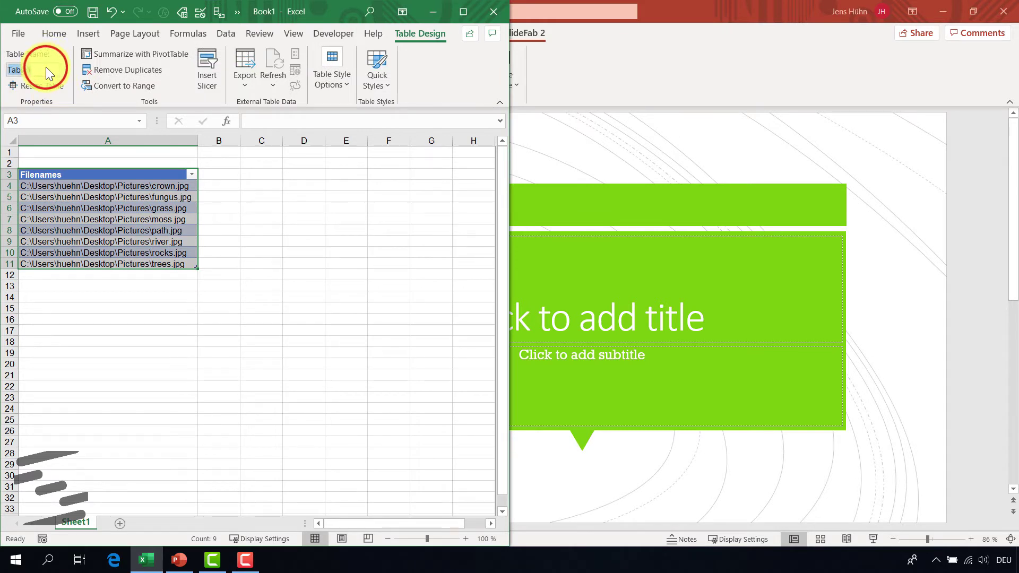
pyautogui.write('Filename')
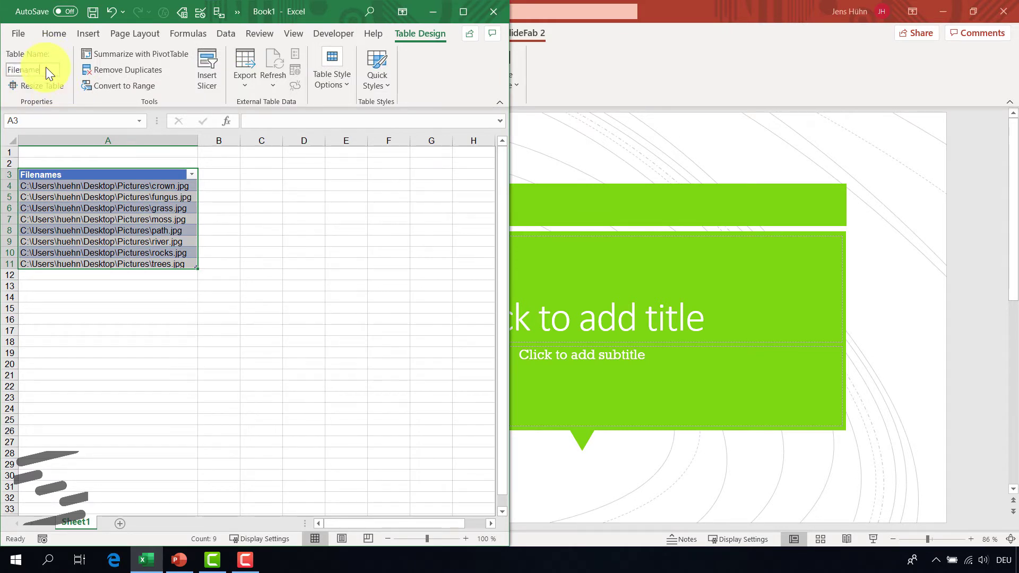
pyautogui.write('Table')
pyautogui.press('Return')
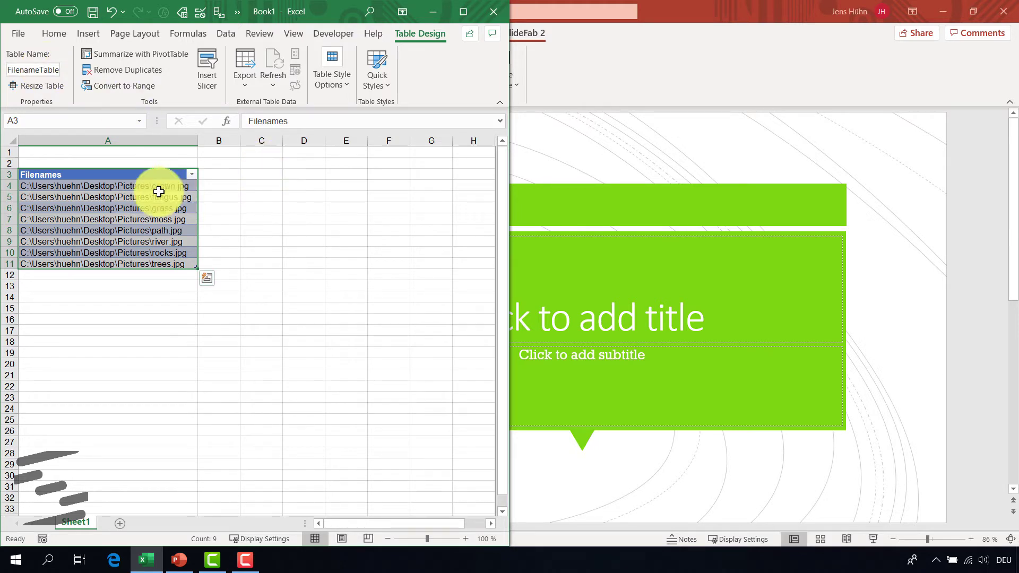
pyautogui.click(142, 184)
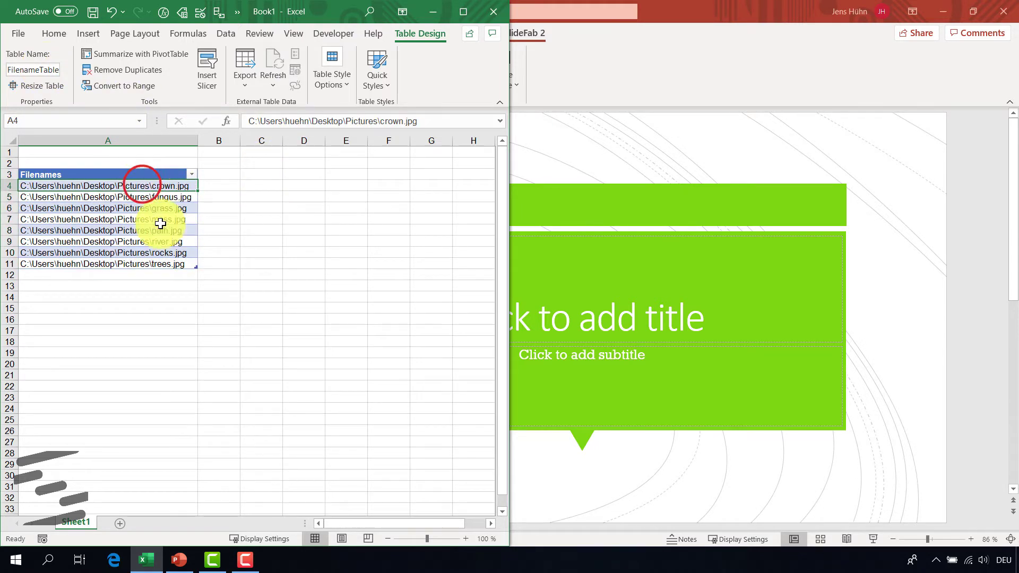
# - Enter the heading 'Current Filename' in cell C3
pyautogui.click(266, 173)
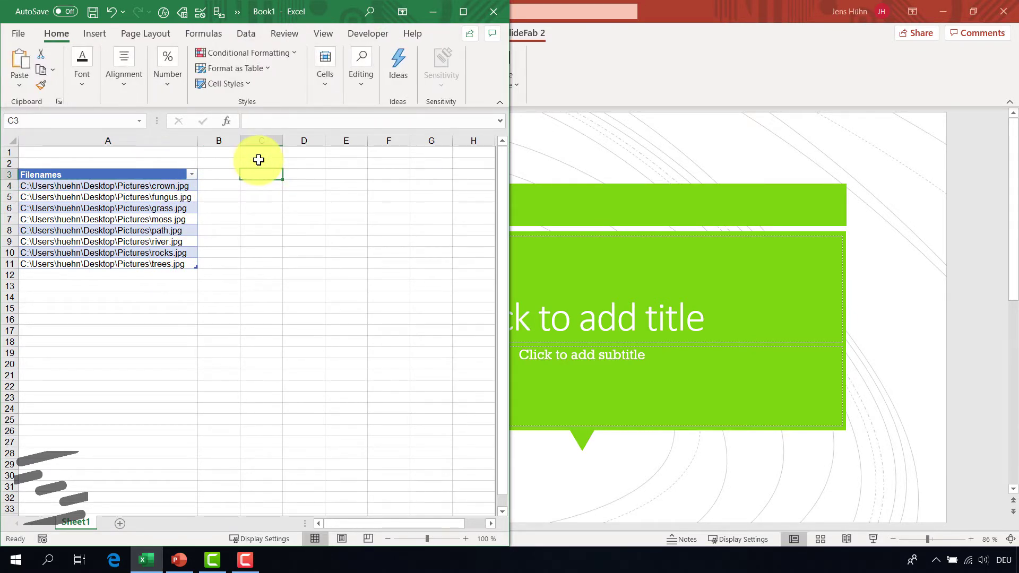
pyautogui.write('Current')
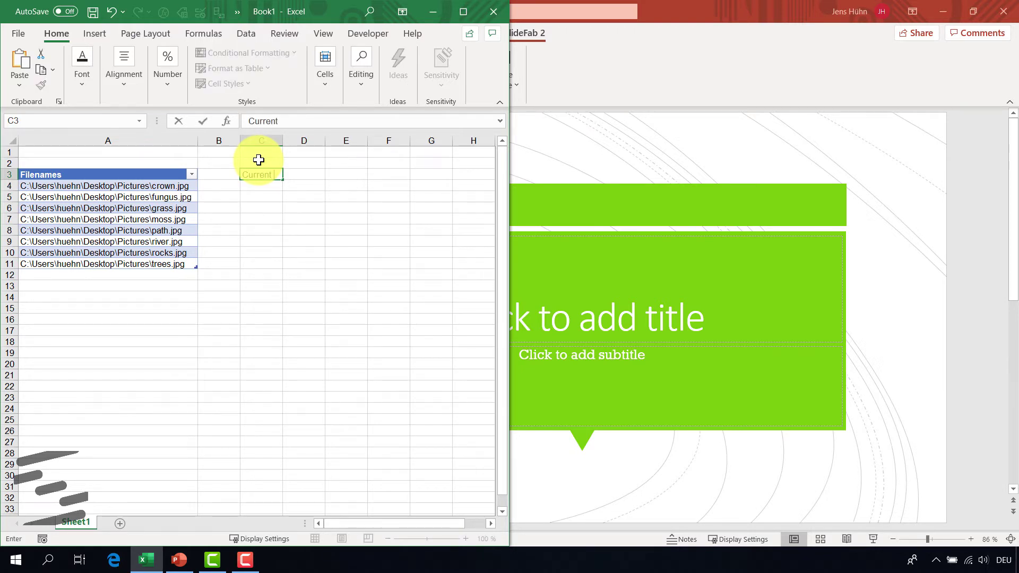
pyautogui.write(' Filename')
pyautogui.press('Return')
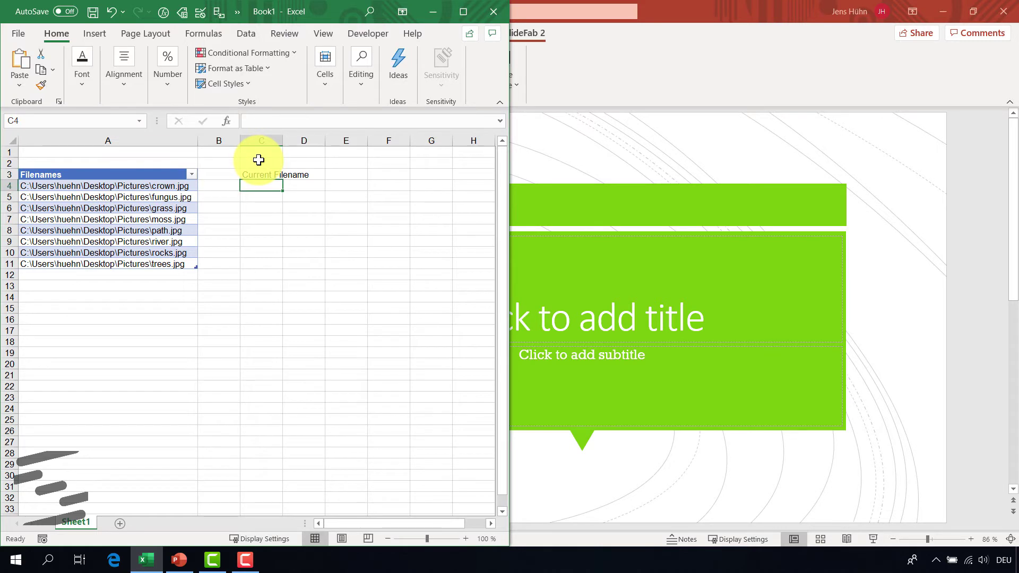
# - Give cell C4 the defined name CurrentFilename via the Name Box
pyautogui.click(80, 115)
pyautogui.write('C')
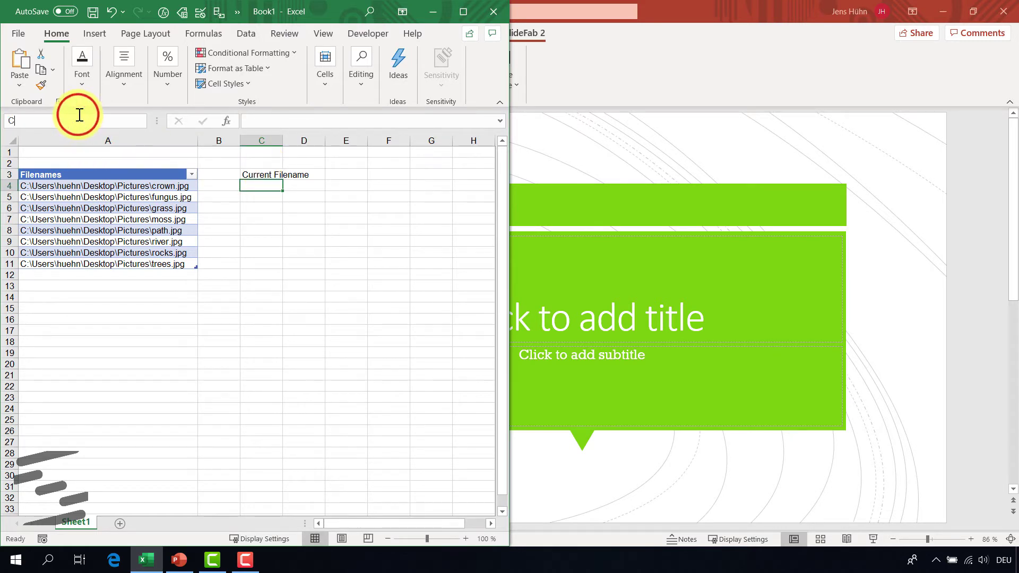
pyautogui.write('urrentFilename')
pyautogui.press('Return')
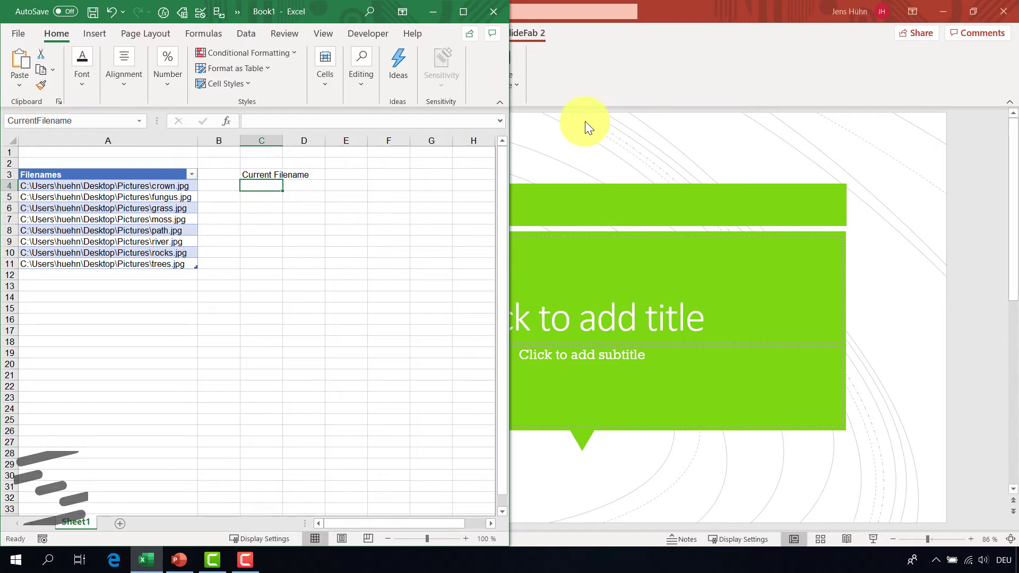
pyautogui.click(603, 91)
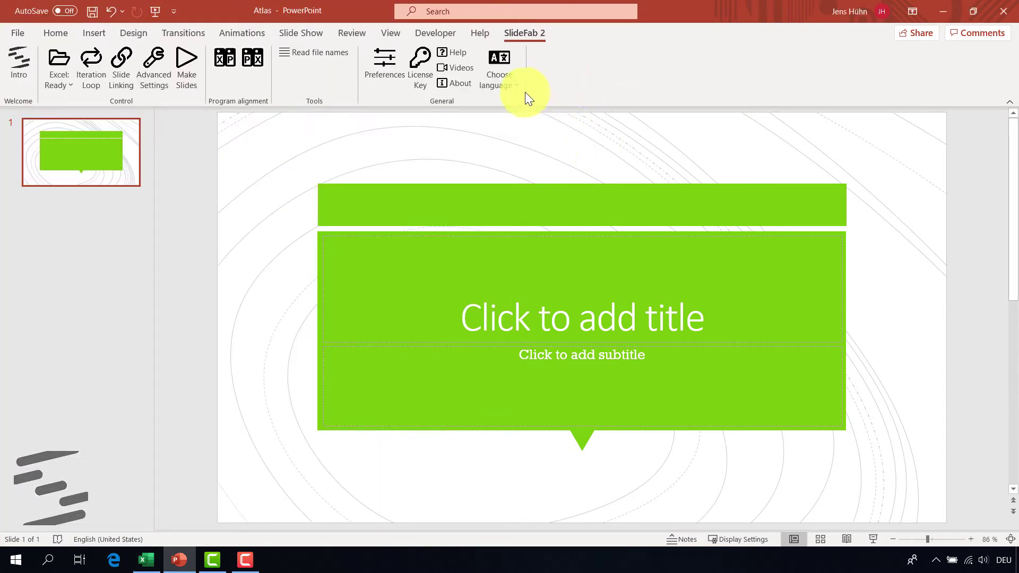
# - Link the presentation through SlideFab 2 to the currently open Excel workbook, Book1
pyautogui.click(71, 88)
pyautogui.click(94, 142)
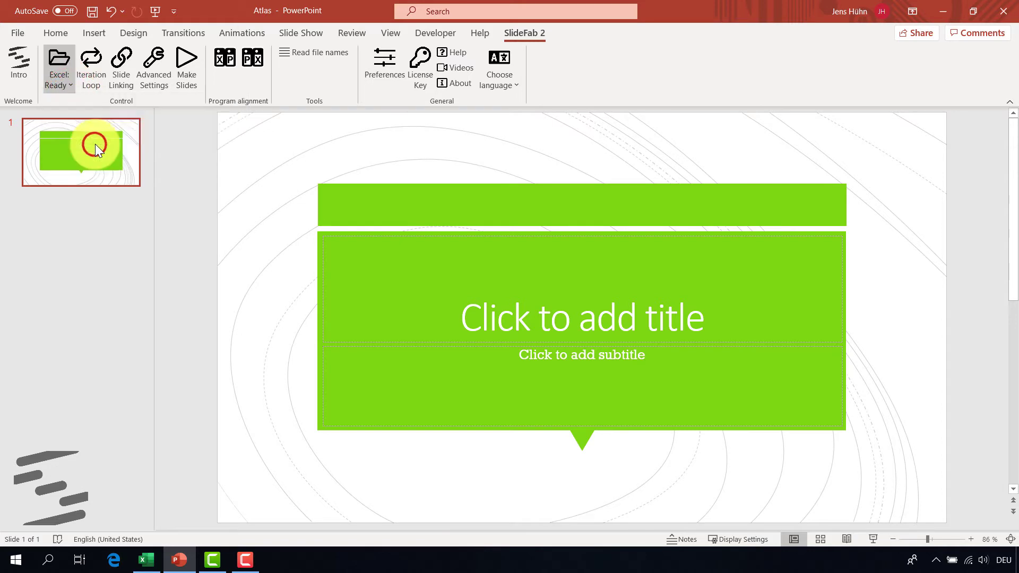
pyautogui.click(549, 328)
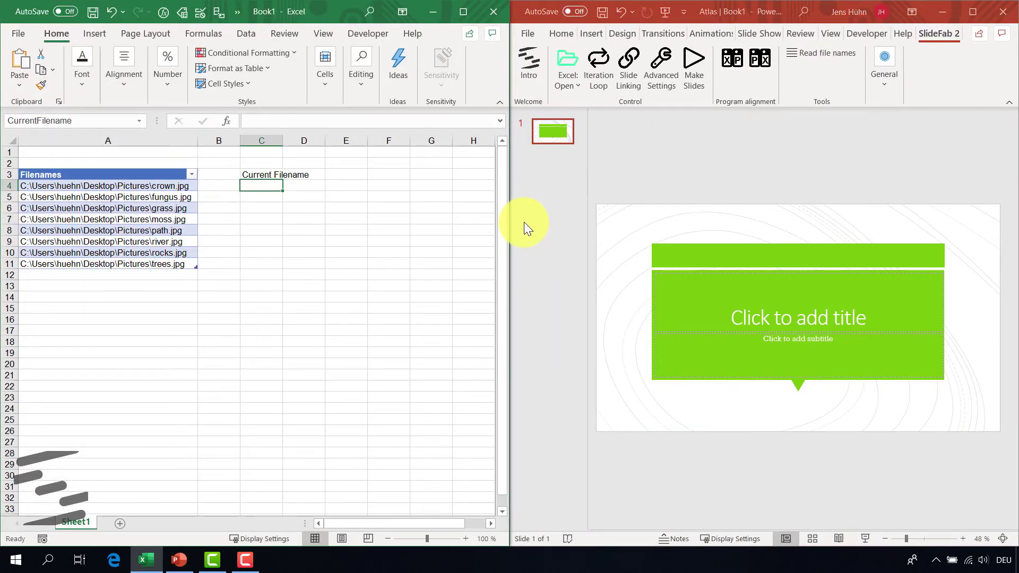
# - Apply the Title and Content layout to the slide and select the green title box
pyautogui.click(552, 33)
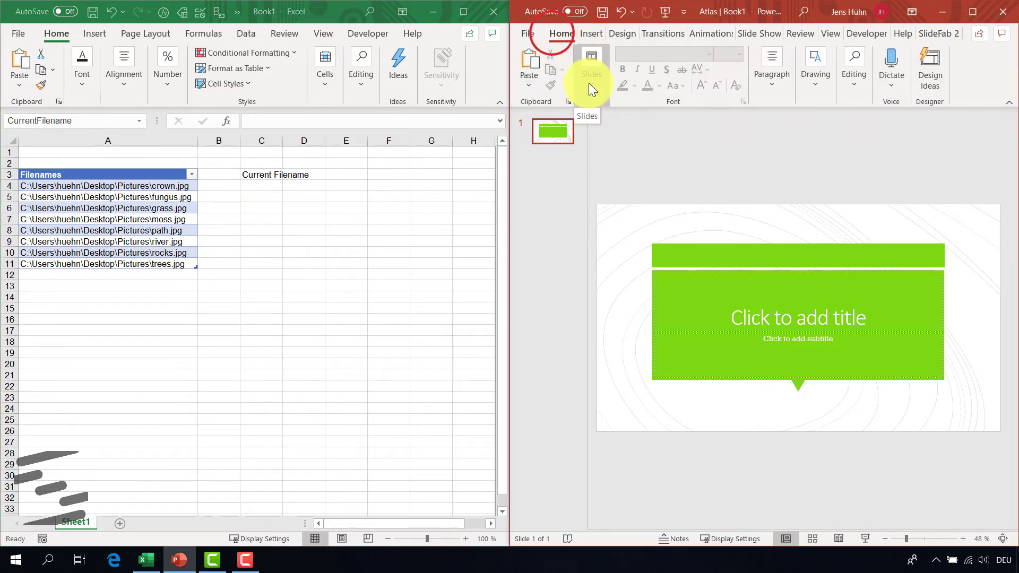
pyautogui.click(589, 83)
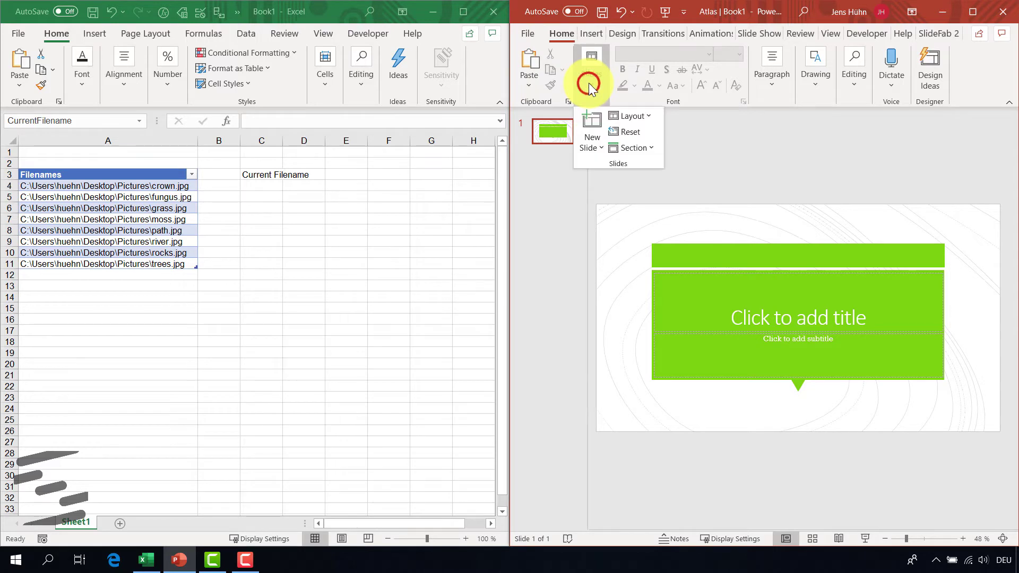
pyautogui.click(650, 112)
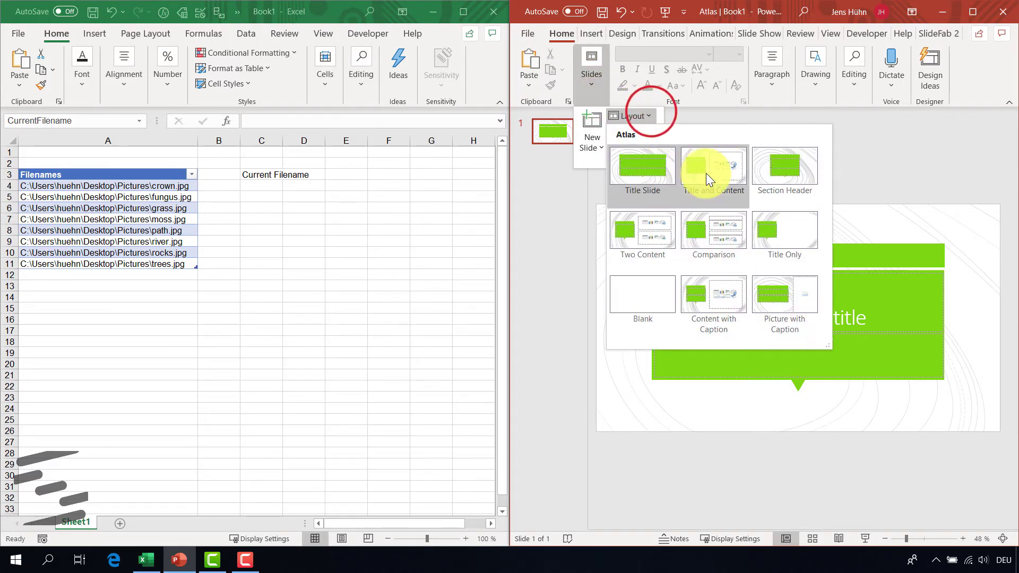
pyautogui.click(706, 173)
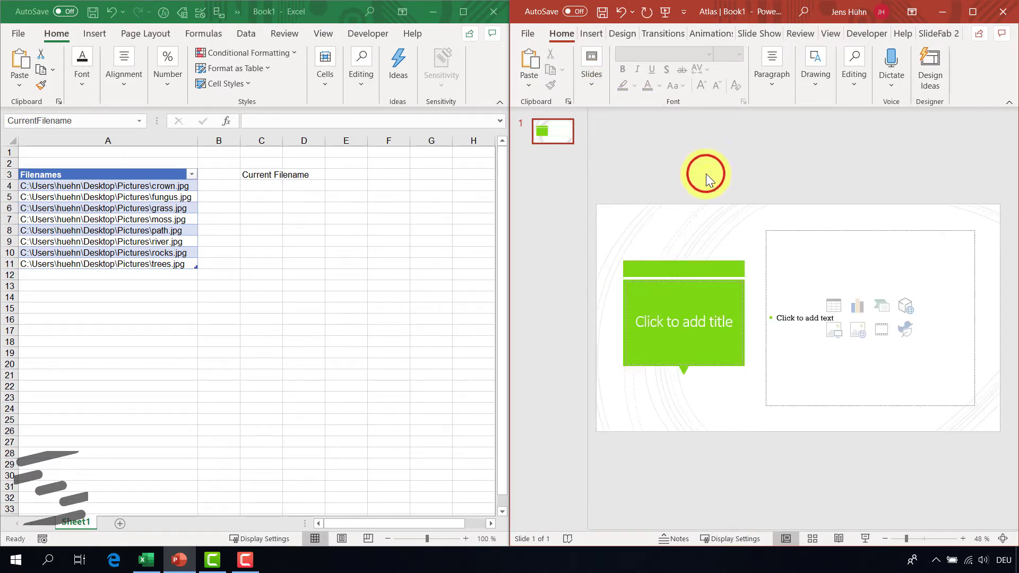
pyautogui.click(744, 303)
pyautogui.click(882, 33)
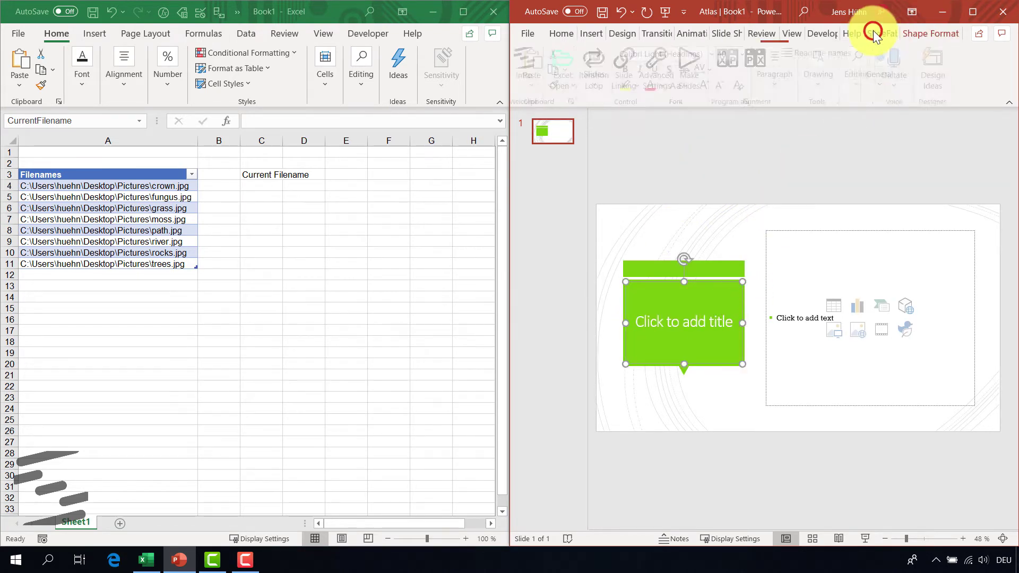
# - In Slide Linking, set Excel cell C4 (CurrentFilename) as the title box's source range
pyautogui.click(628, 71)
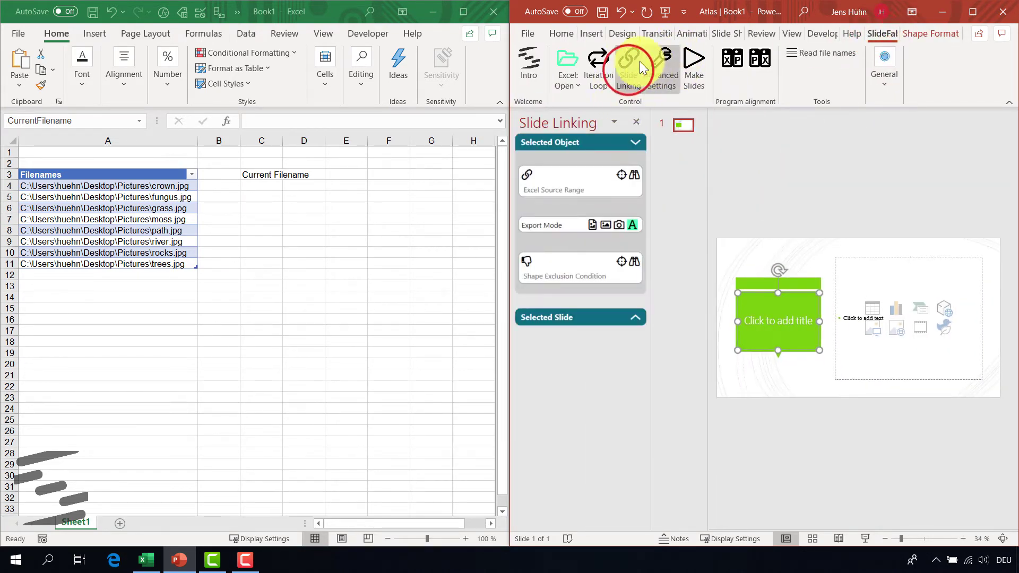
pyautogui.click(267, 186)
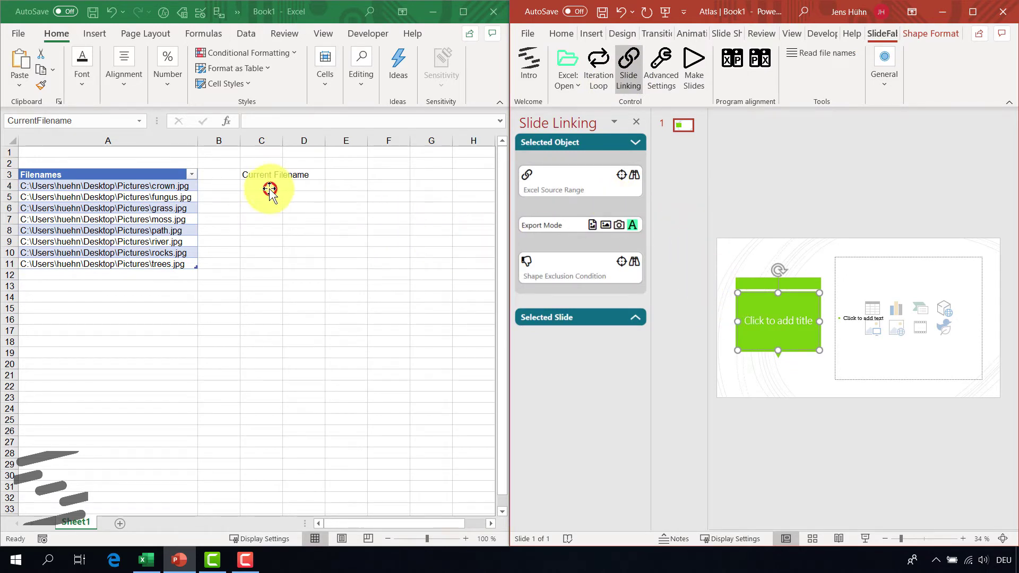
pyautogui.click(622, 172)
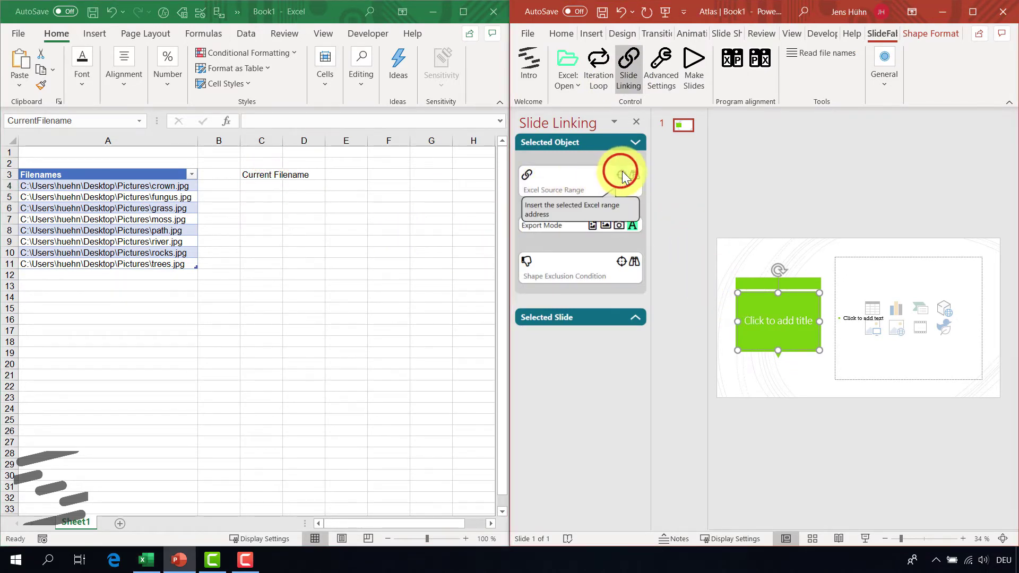
pyautogui.click(622, 177)
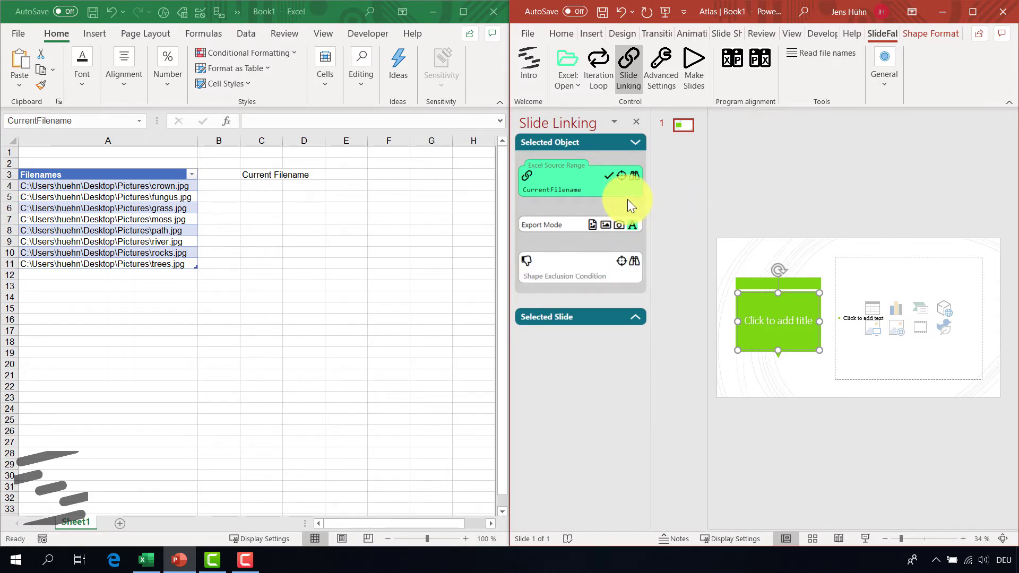
# - Link the content area to CurrentFilename as an image from file, fit-keep-ratio, centred and middle-aligned
pyautogui.click(858, 256)
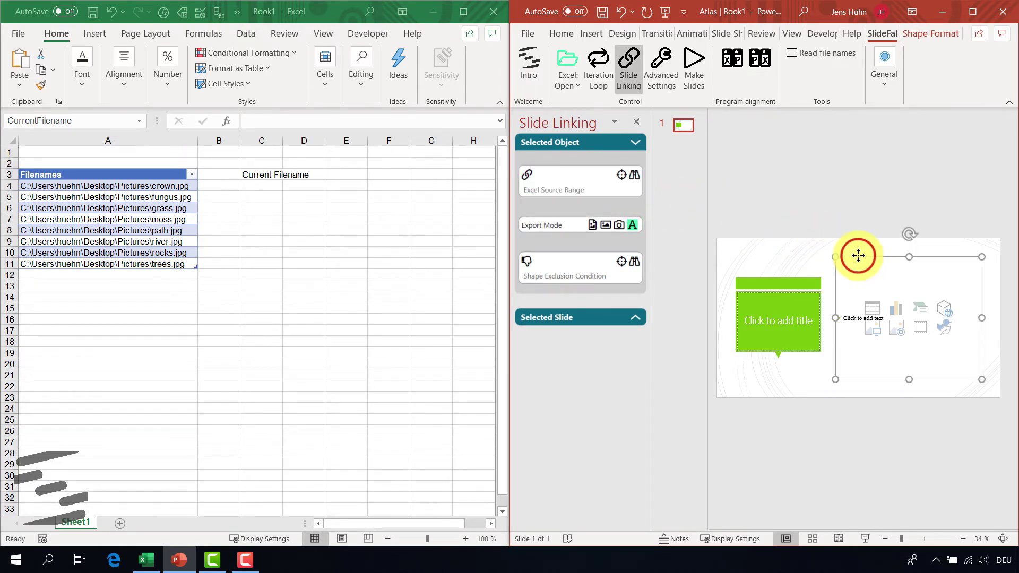
pyautogui.click(620, 176)
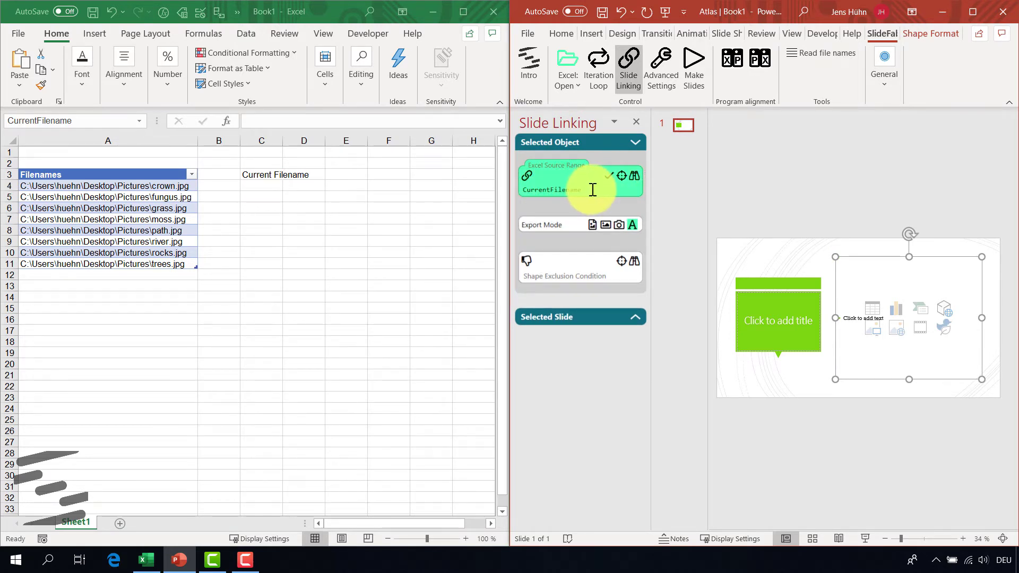
pyautogui.click(593, 225)
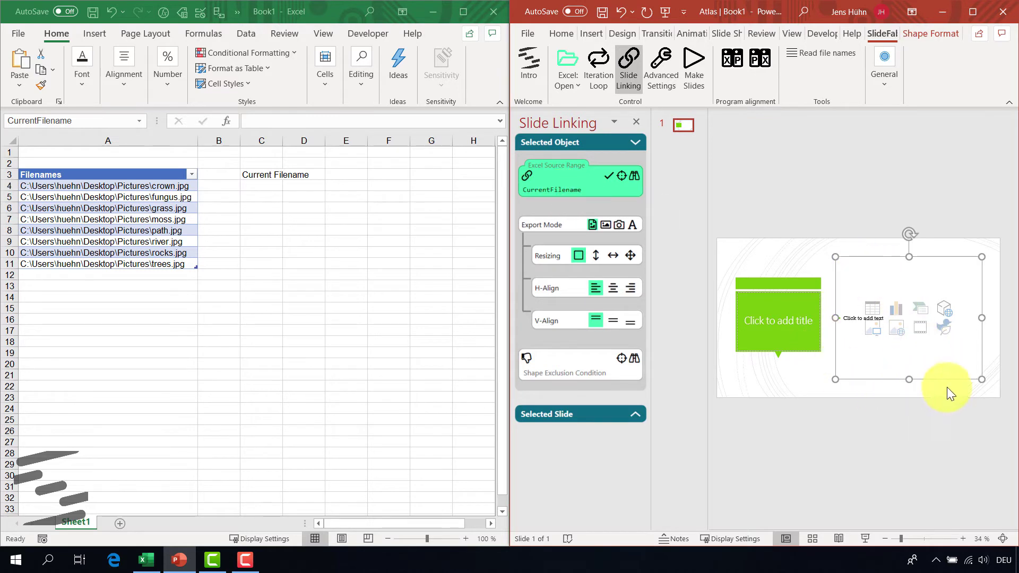
pyautogui.click(631, 255)
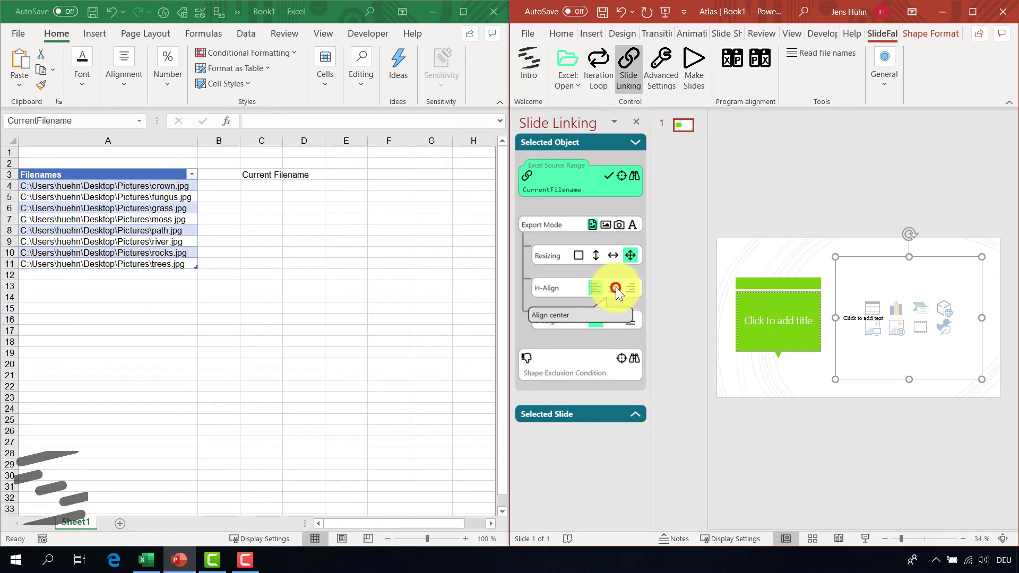
pyautogui.click(616, 288)
pyautogui.click(610, 318)
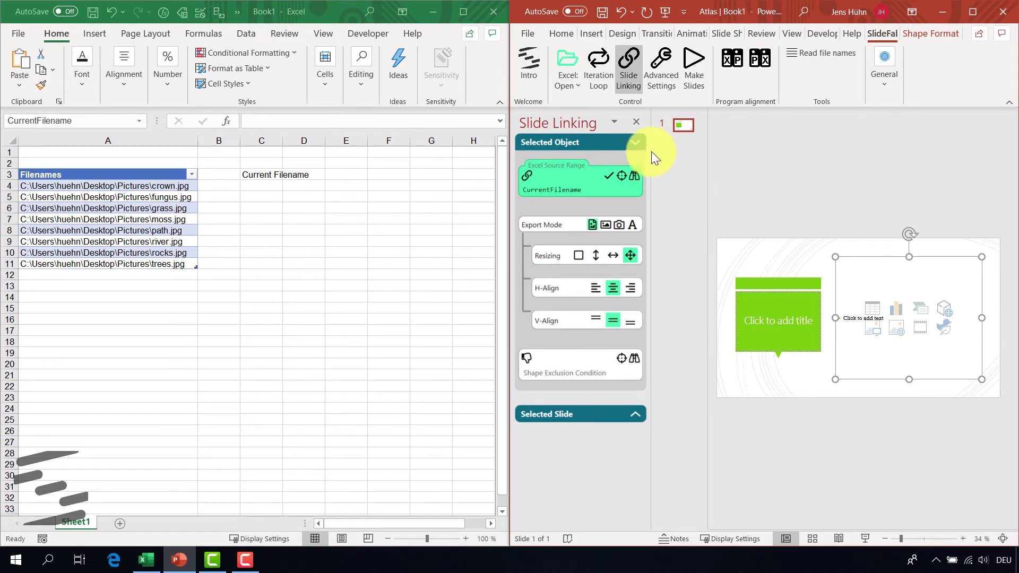
pyautogui.click(599, 73)
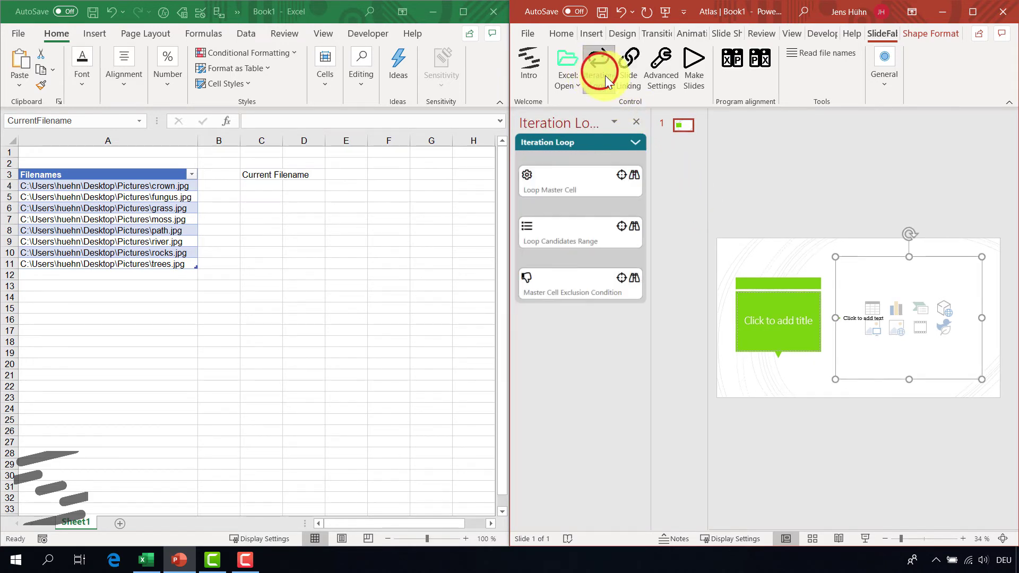
# - Set the Loop Candidates Range to A4:A11, FilenameTable[Filenames]
pyautogui.click(190, 204)
pyautogui.click(132, 187)
pyautogui.moveTo(137, 211); pyautogui.dragTo(138, 267)
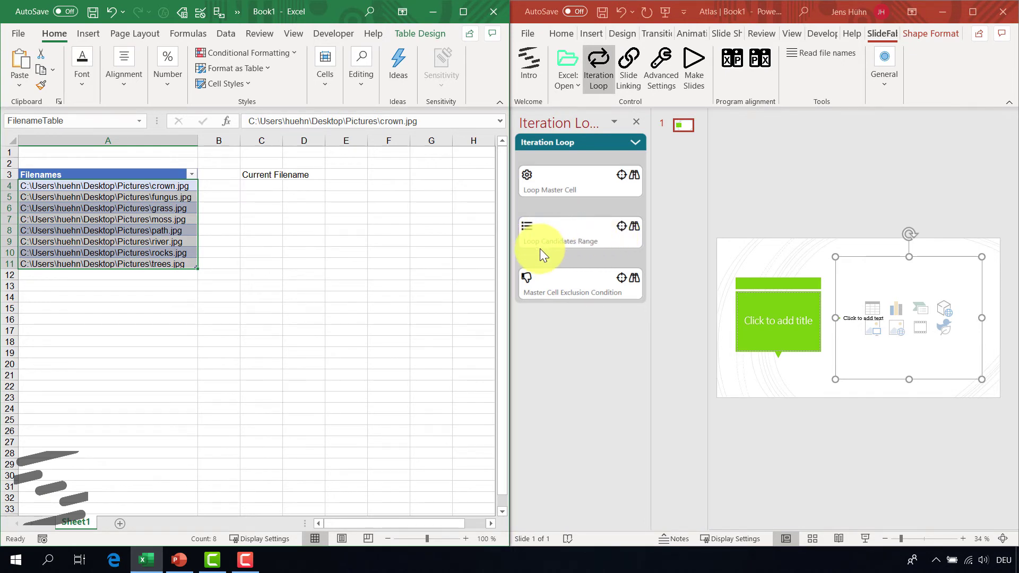
pyautogui.click(620, 228)
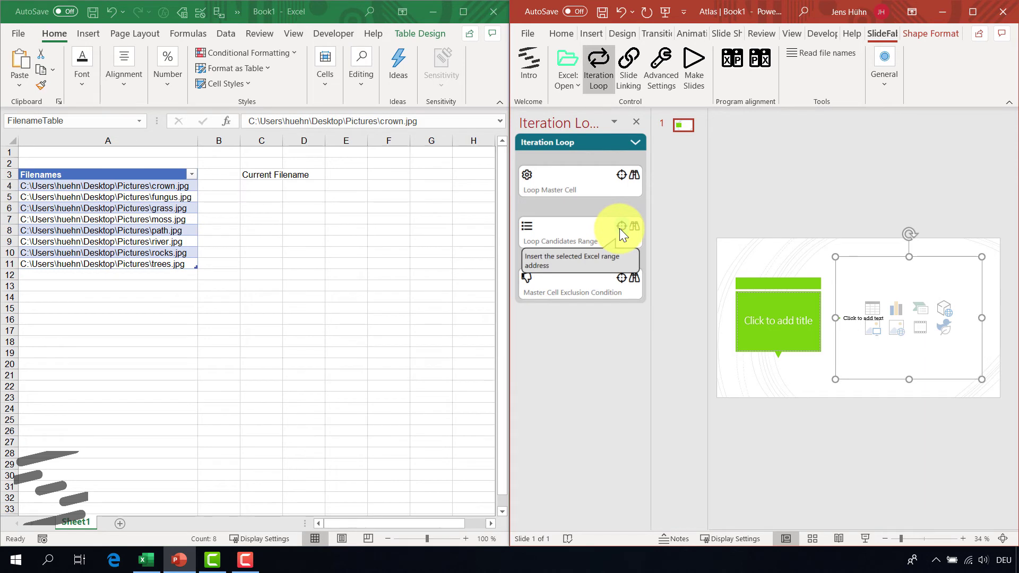
pyautogui.click(619, 228)
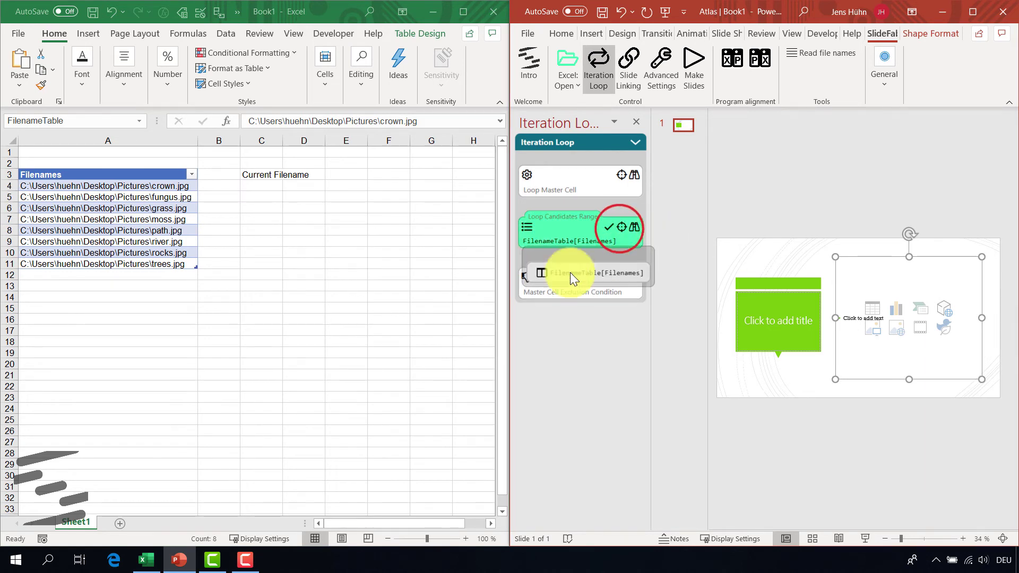
pyautogui.click(564, 312)
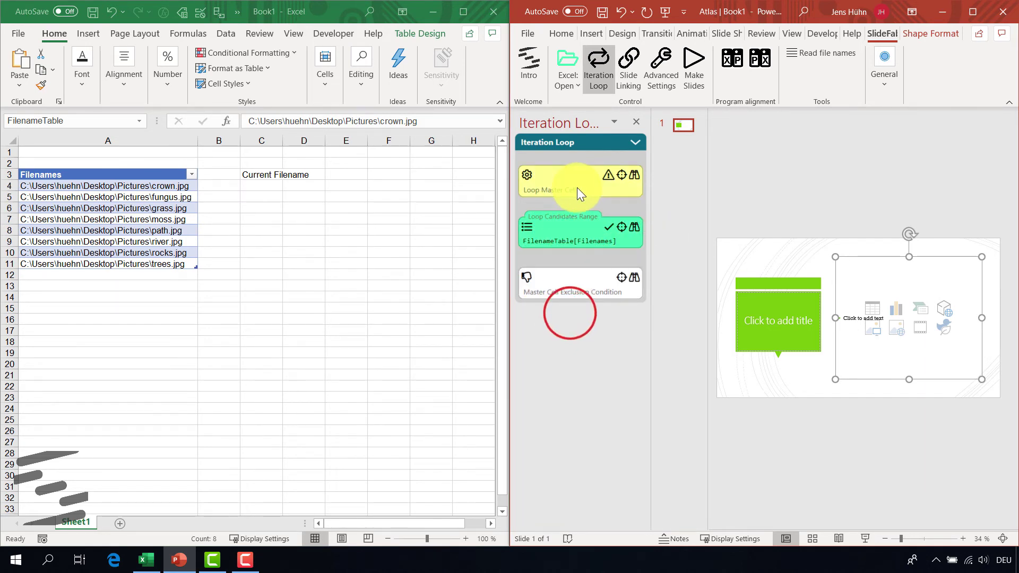
# - Set cell C4, CurrentFilename, as the Loop Master Cell
pyautogui.click(248, 189)
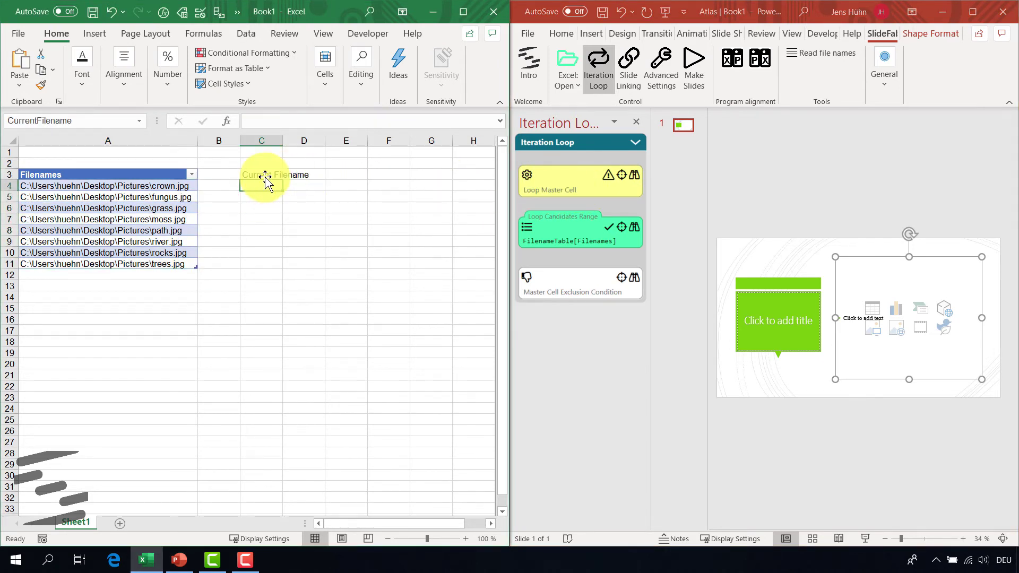
pyautogui.click(623, 175)
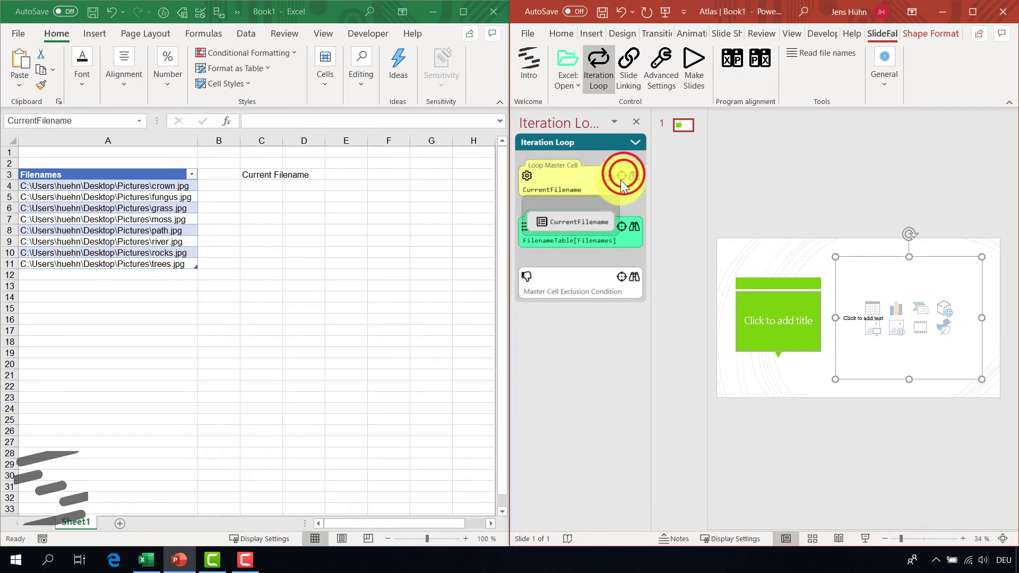
pyautogui.click(561, 331)
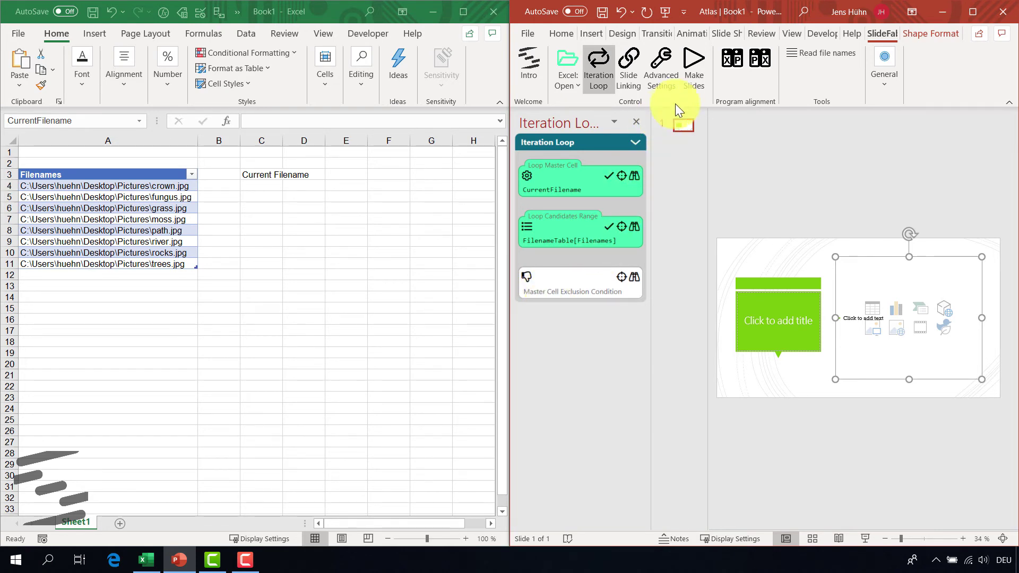
# - Run SlideFab's Make Slides to generate the eight picture slides from the Excel path list
pyautogui.click(696, 72)
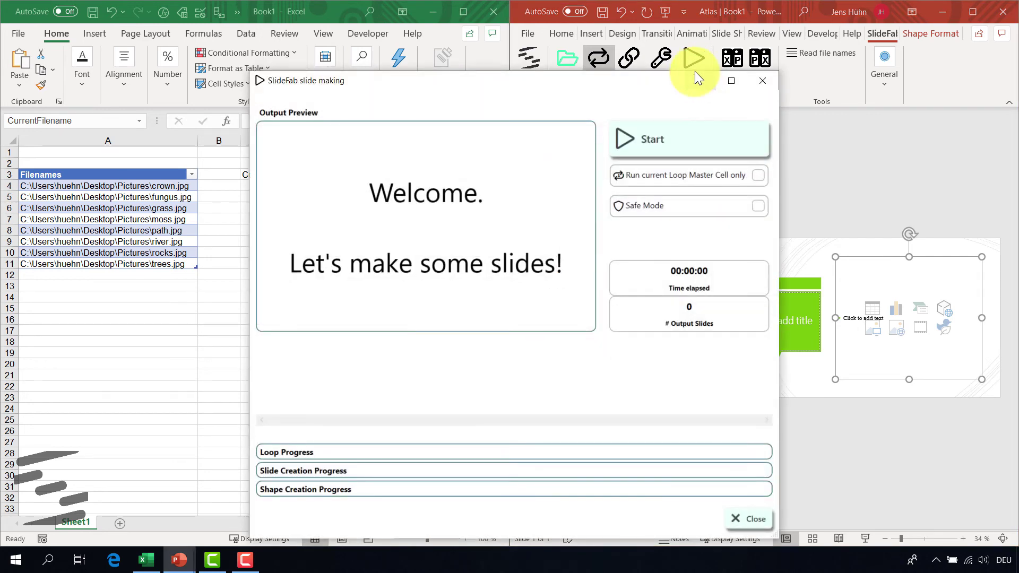
pyautogui.click(658, 132)
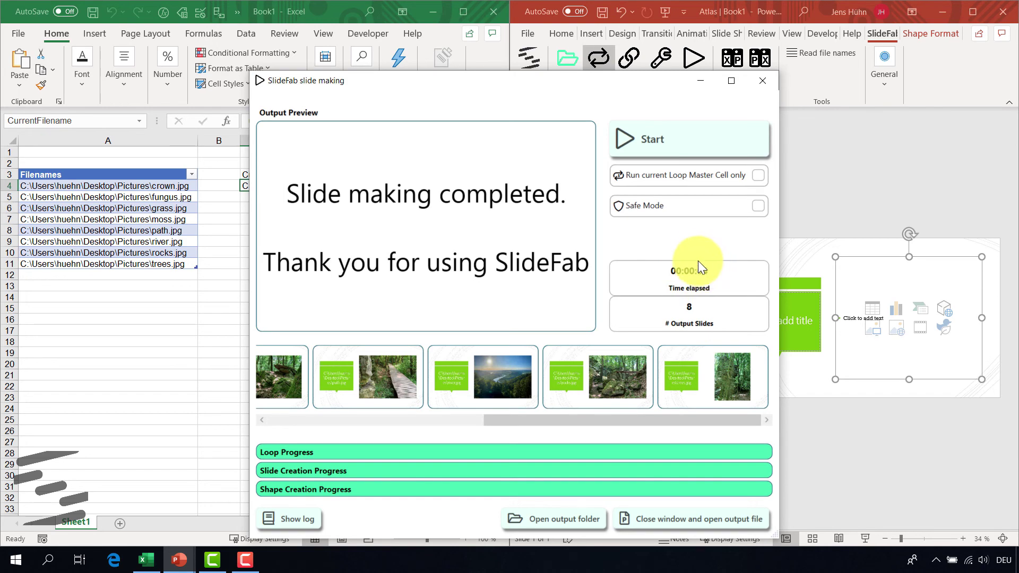
pyautogui.click(757, 78)
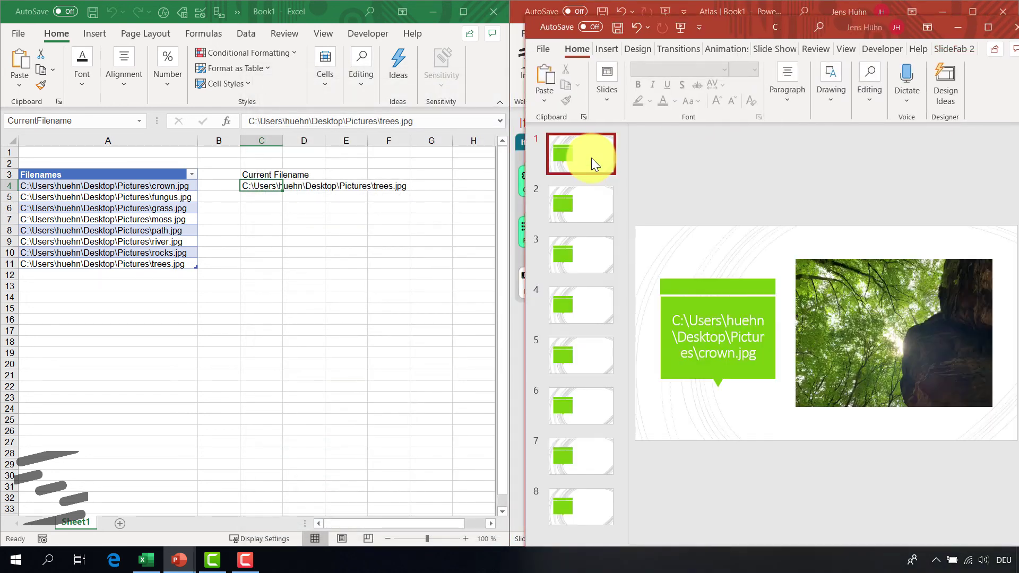
# - Maximize the generated deck and view its eight slides, crown.jpg through trees.jpg, in Slide Sorter
pyautogui.click(985, 27)
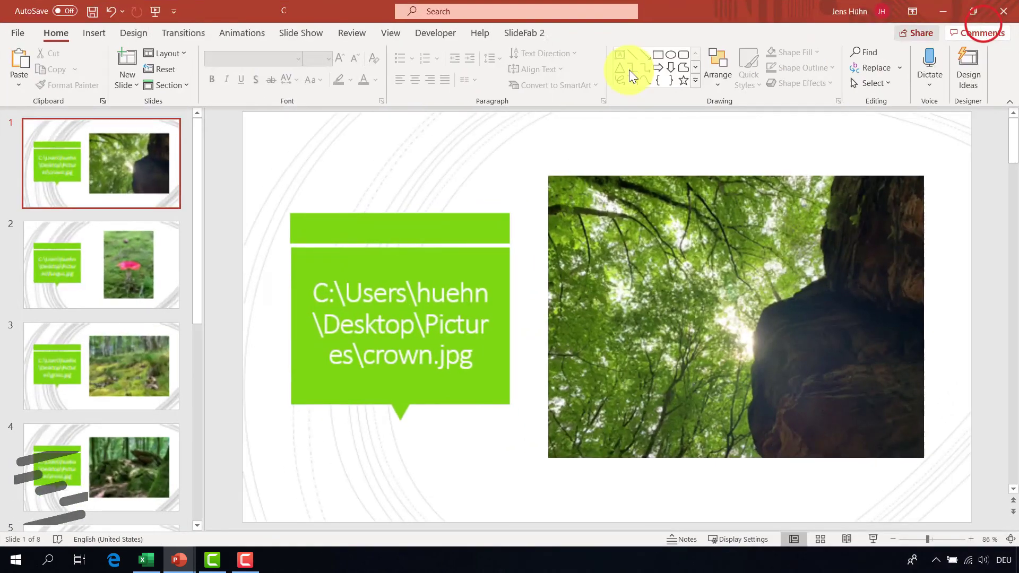
pyautogui.click(821, 538)
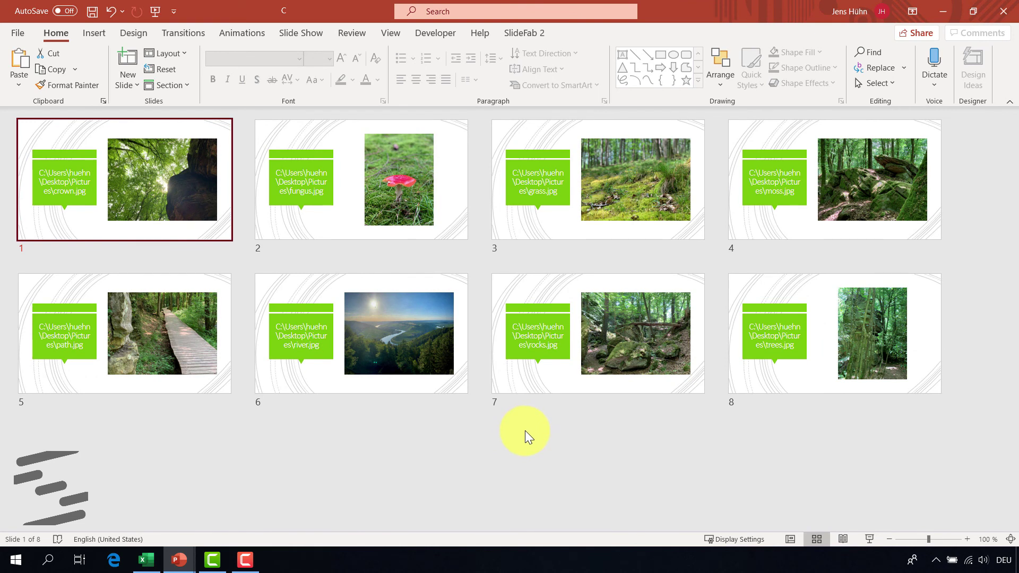